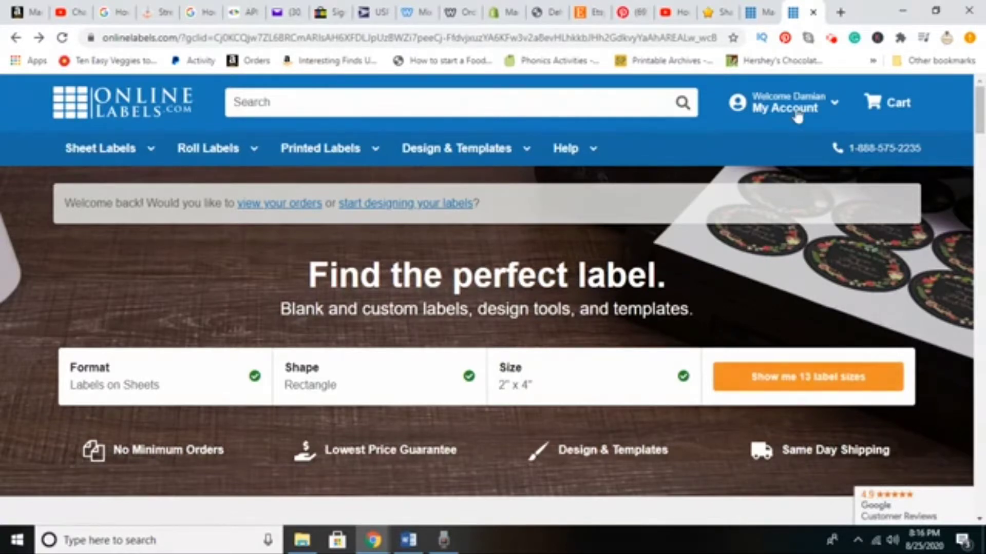
Launch Maestro Label Designer from the account page
mouse_move(796, 112)
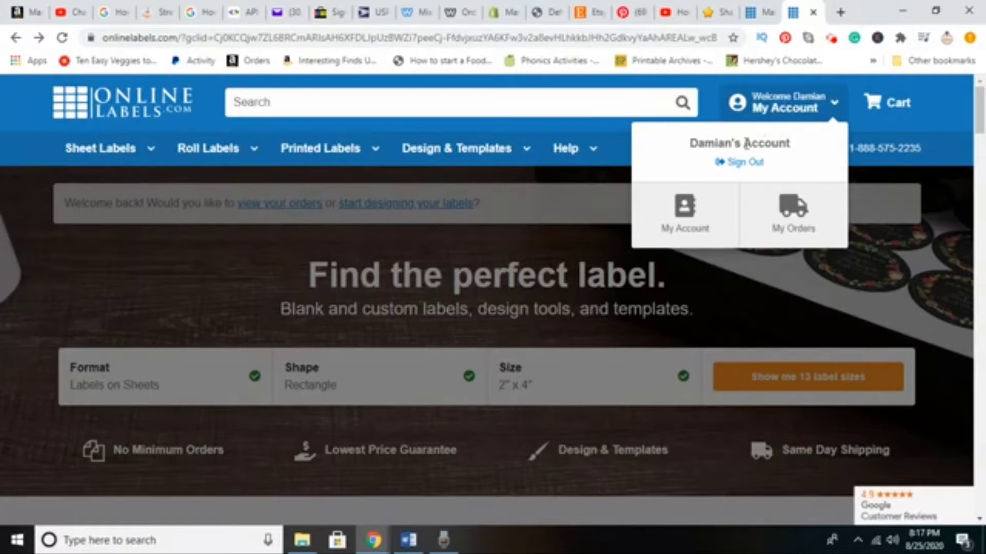
click(688, 213)
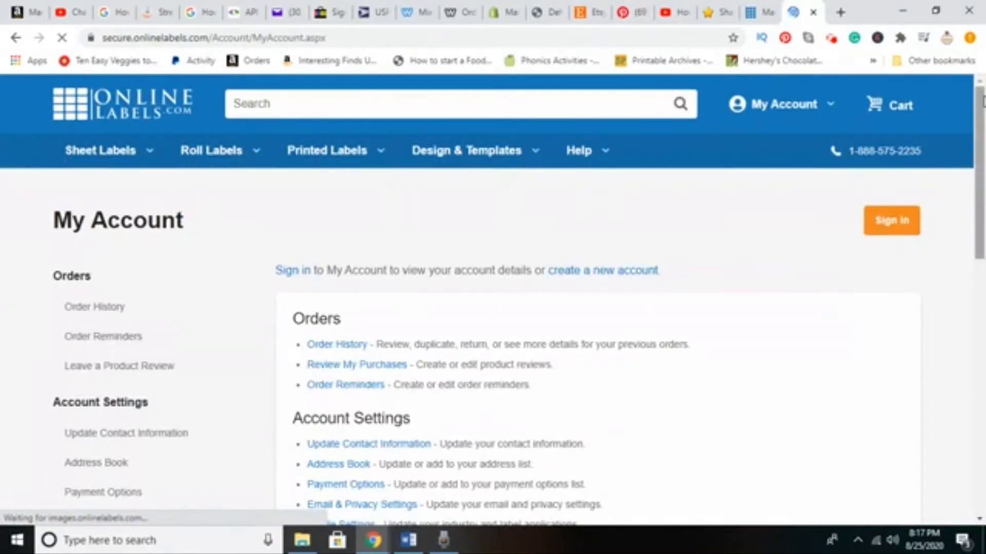
drag(982, 101, 982, 236)
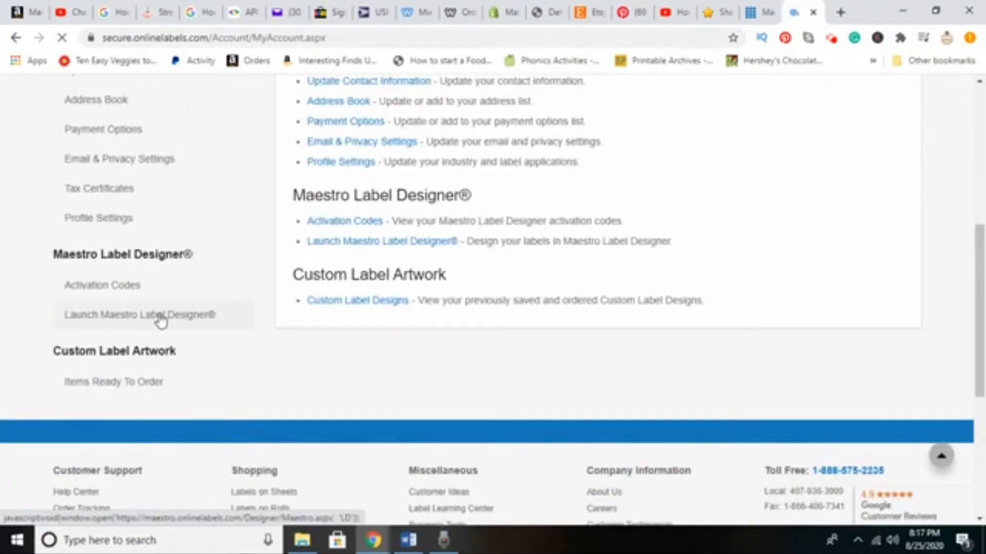
click(163, 320)
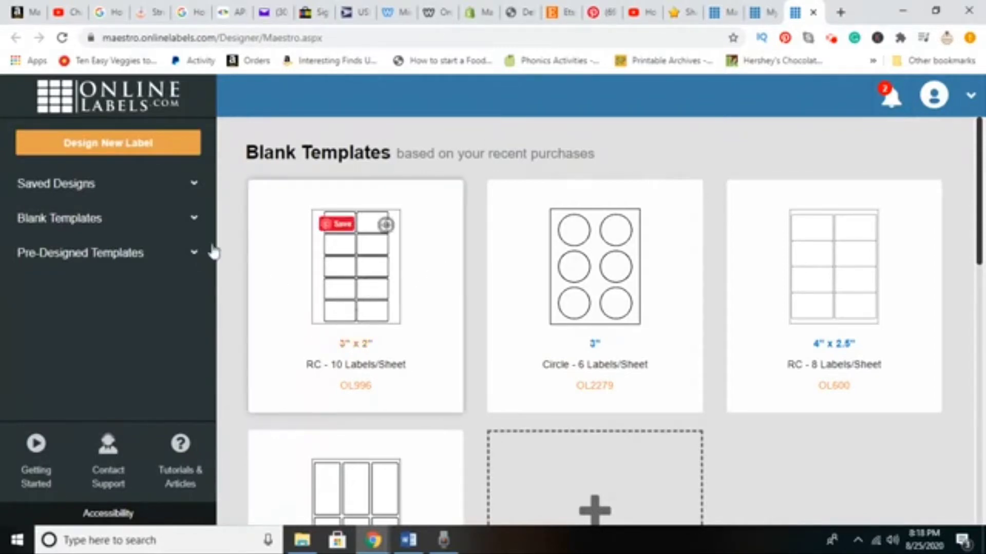
Start a new label design from the blank OL600 template, 4" x 2.5" with 8 labels per sheet
click(145, 144)
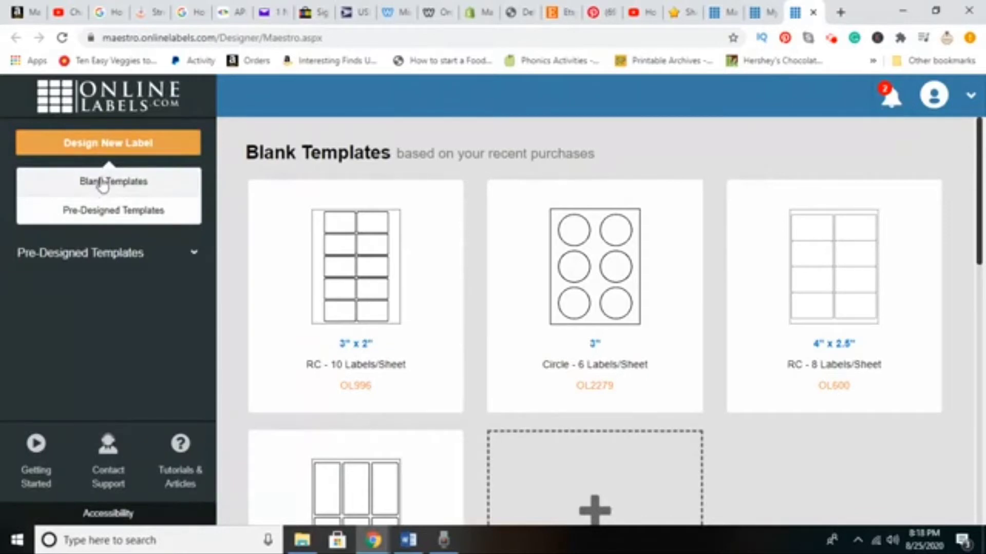
click(103, 186)
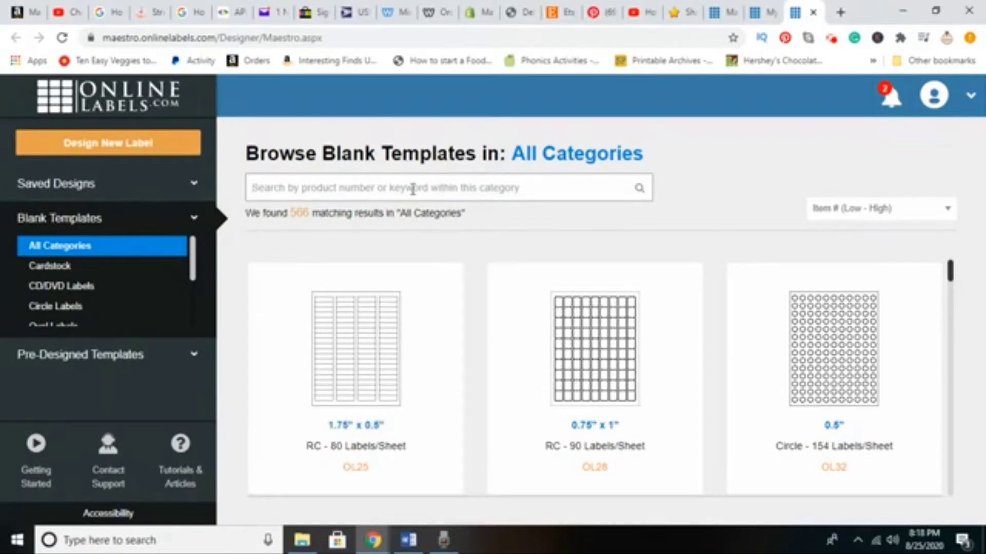
text(ol)
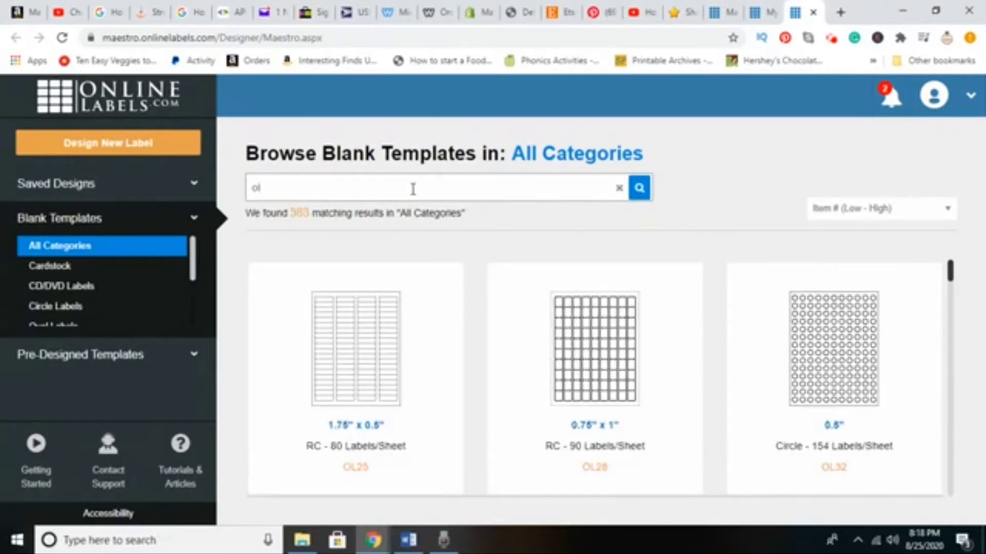
text(600)
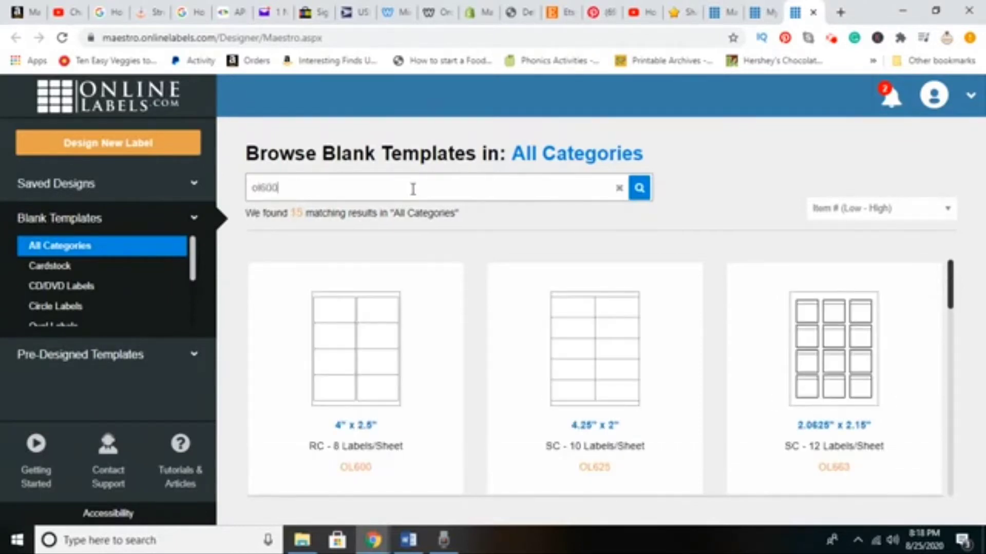
click(374, 361)
click(648, 429)
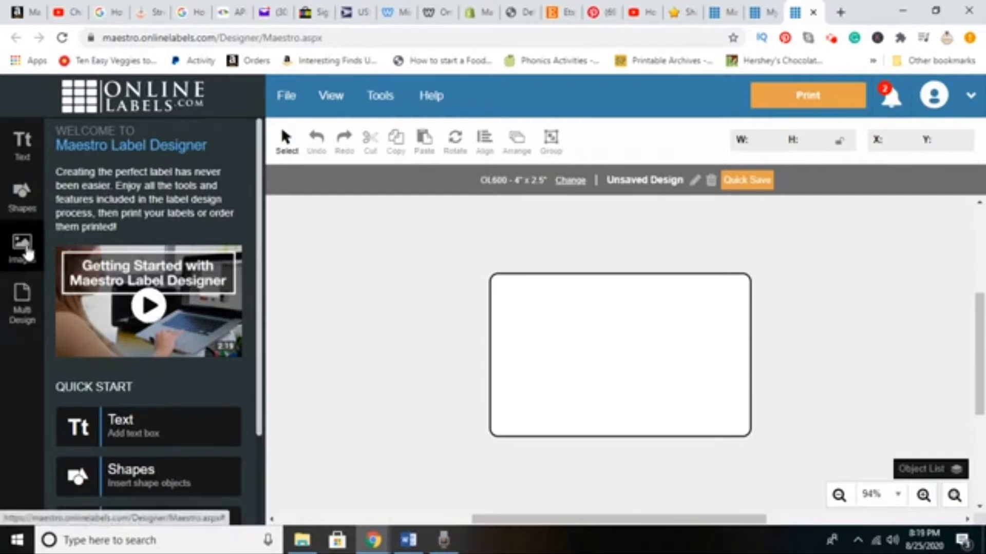
Insert the uploaded Anise Cookie nutrition facts image beside the label and enlarge it to about 2.57 by 7.71 inches
click(24, 257)
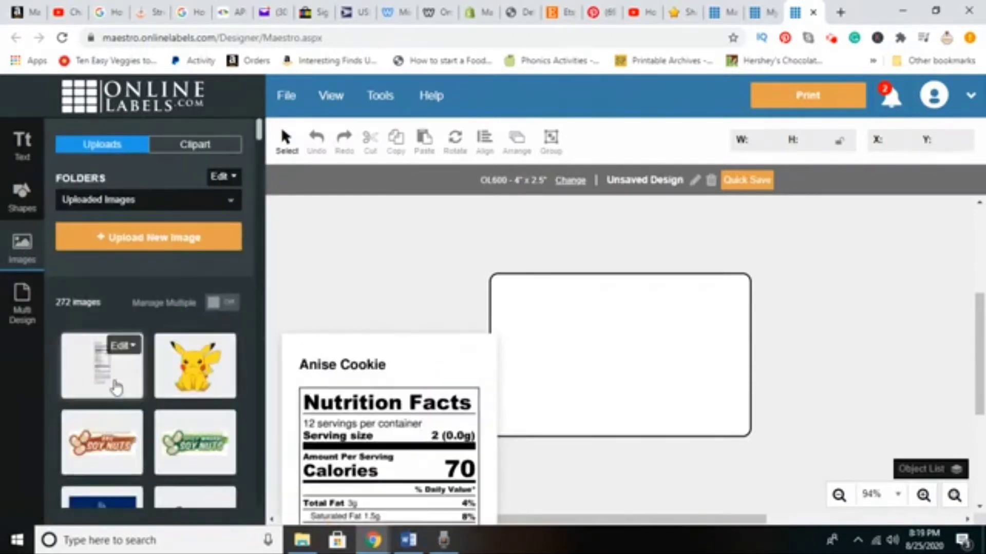
click(116, 386)
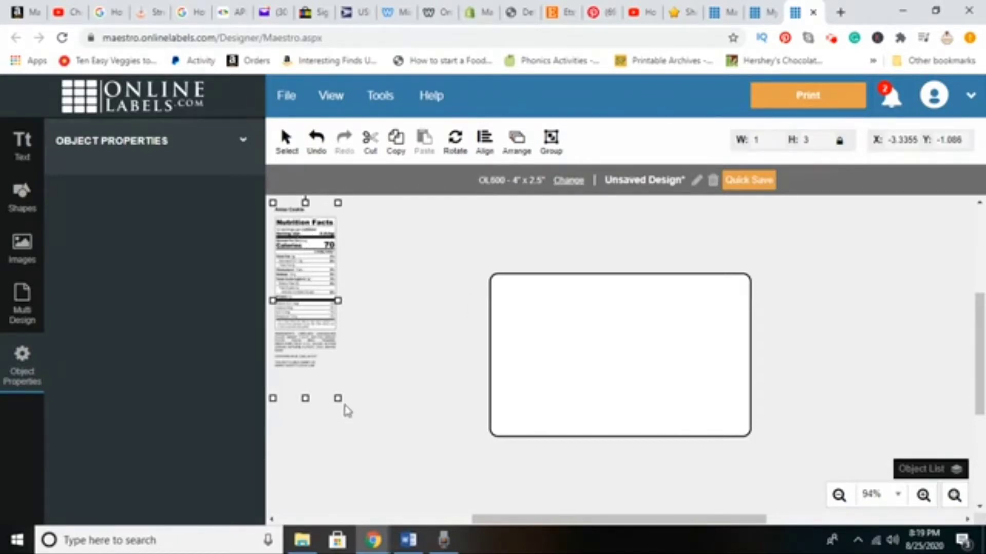
drag(337, 399, 413, 396)
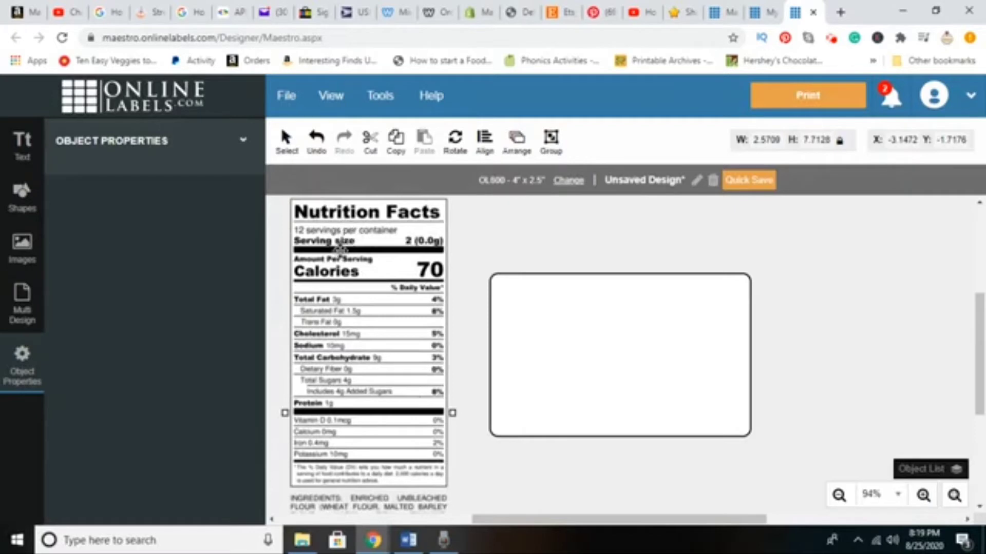
drag(389, 438, 393, 373)
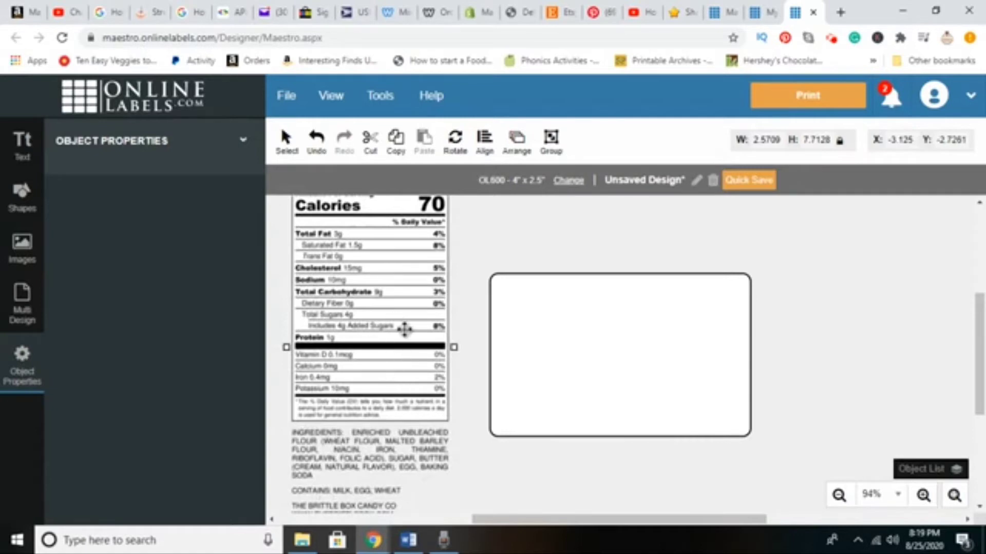
drag(405, 330, 408, 403)
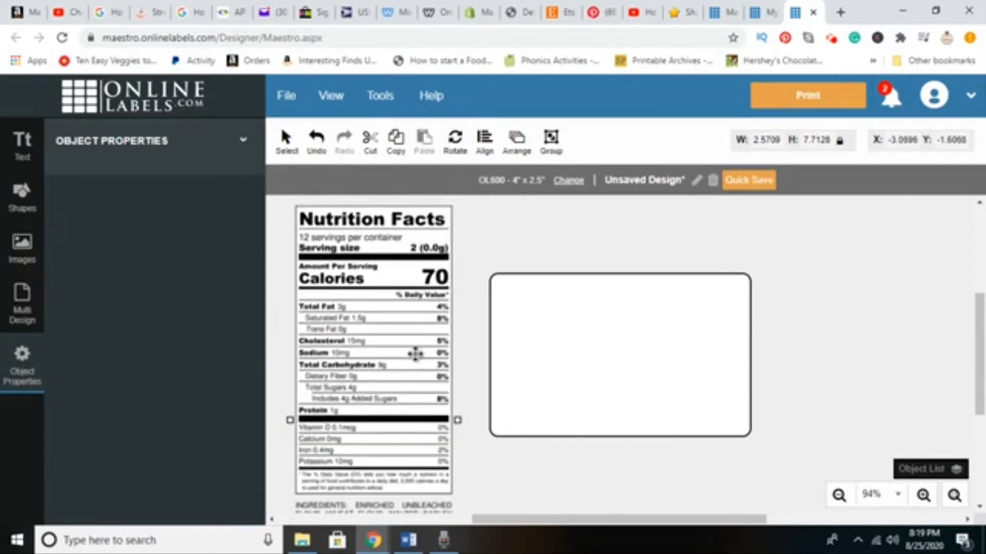
drag(413, 353, 413, 407)
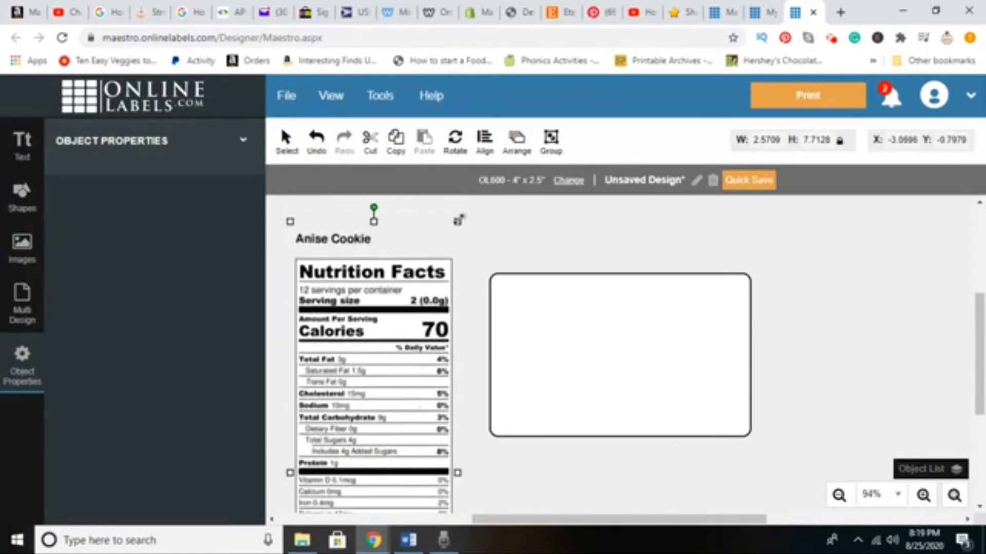
Shrink the nutrition facts image to about 0.83 by 2.50 inches and bring it onto the label
drag(458, 222, 381, 382)
drag(354, 465, 405, 336)
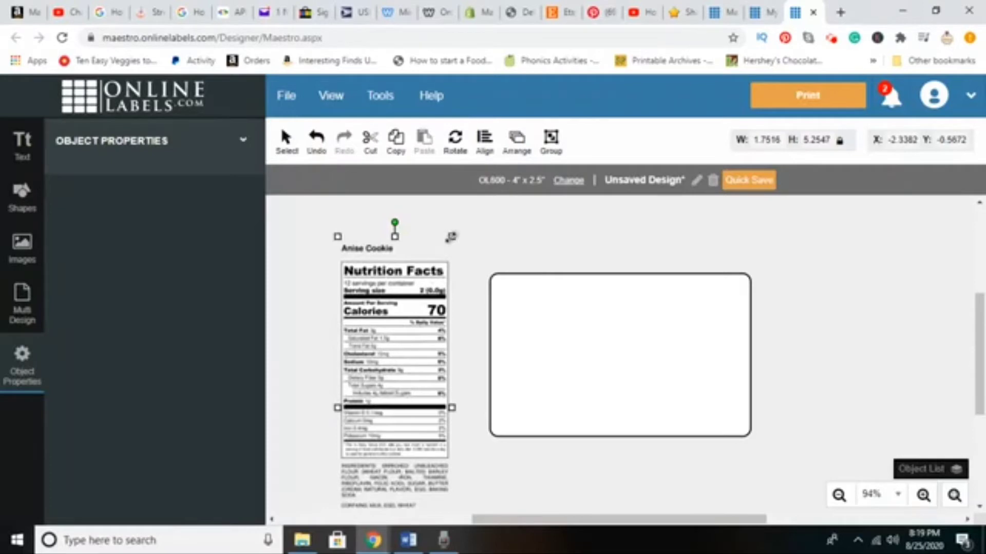
drag(451, 236, 405, 350)
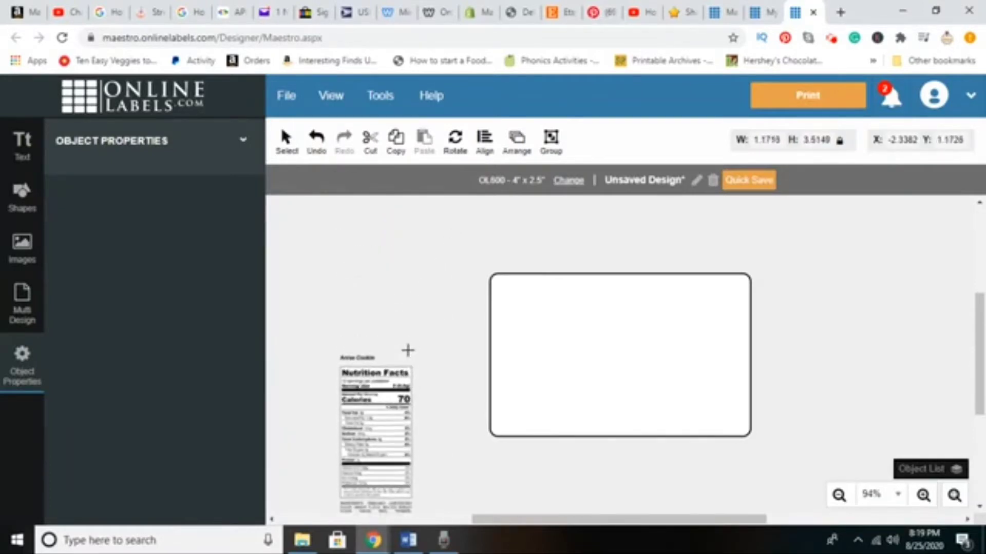
drag(386, 400, 612, 317)
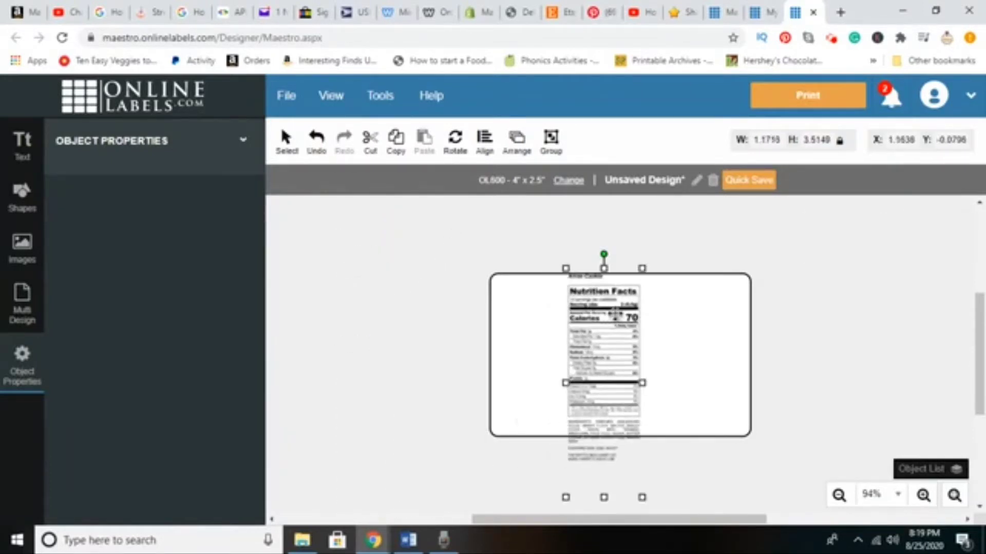
drag(641, 268, 620, 335)
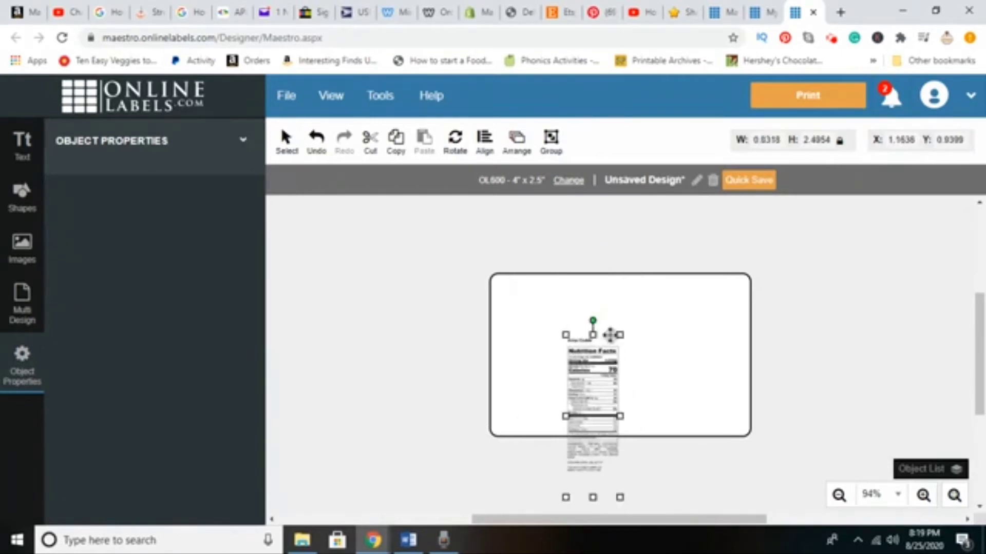
Move the nutrition facts image to the right part of the label and enlarge it to about 0.90 by 2.69 inches
drag(599, 388, 700, 340)
drag(722, 282, 727, 272)
drag(717, 310, 718, 321)
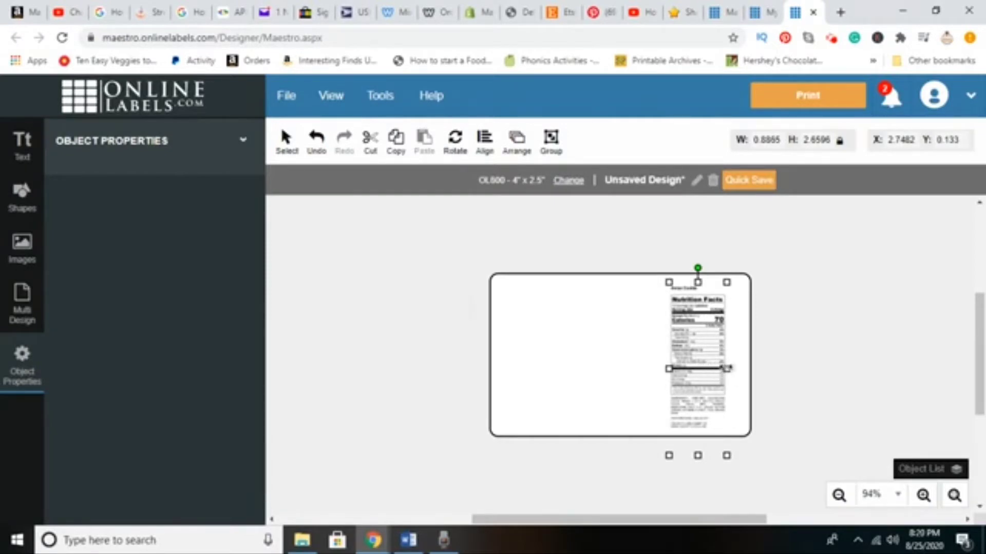
click(730, 289)
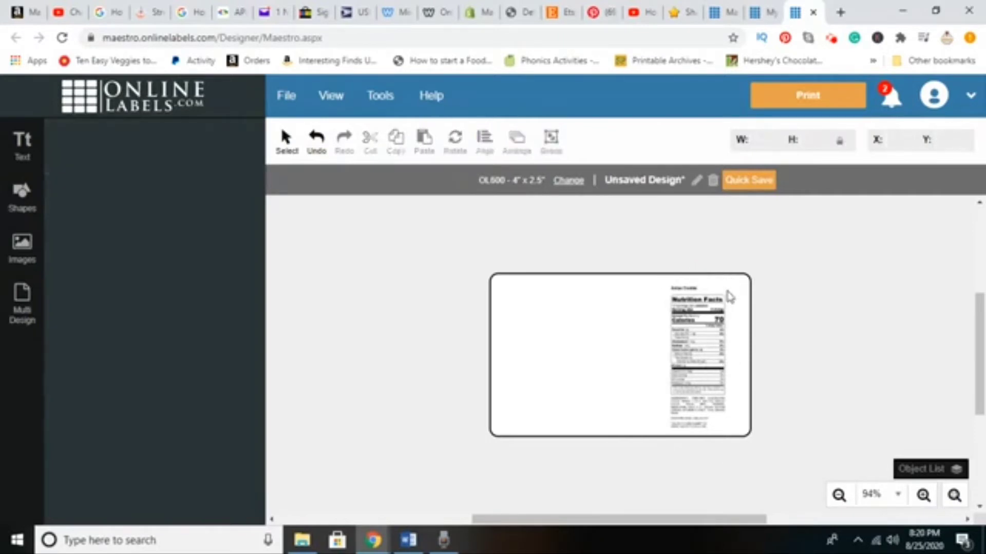
click(725, 292)
drag(727, 283, 728, 309)
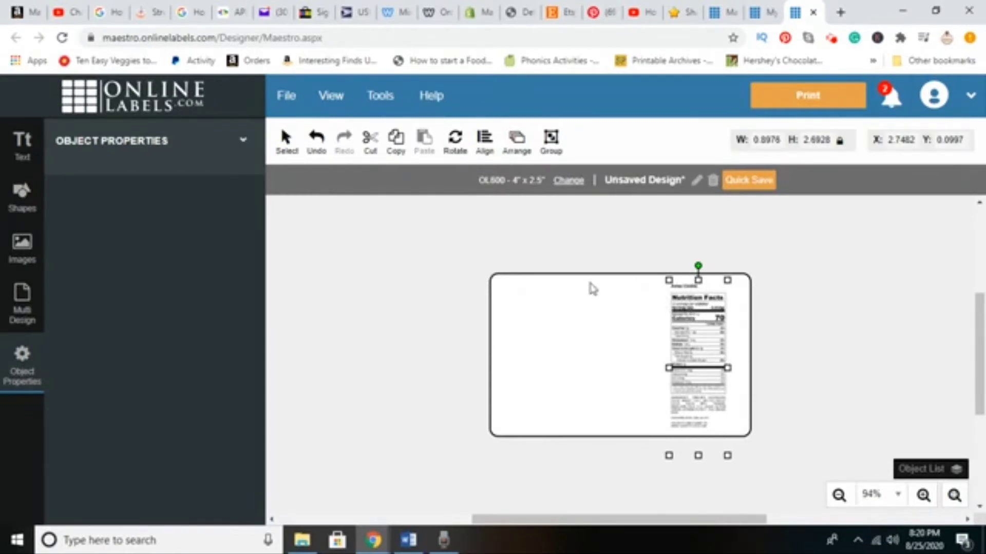
Readjust the nutrition facts image to about 0.90 by 2.69 inches and place it close to the label's right edge
drag(669, 280, 652, 228)
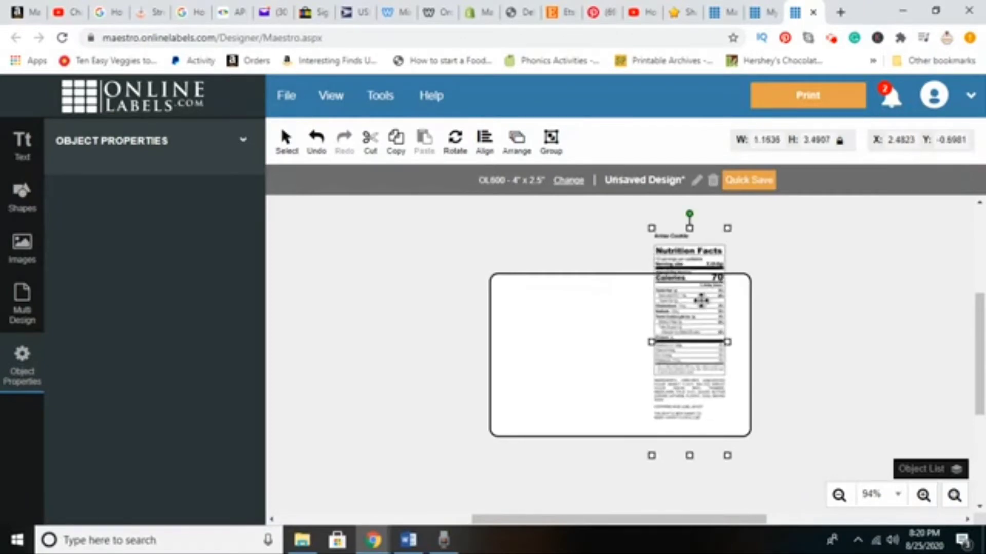
drag(727, 228, 709, 280)
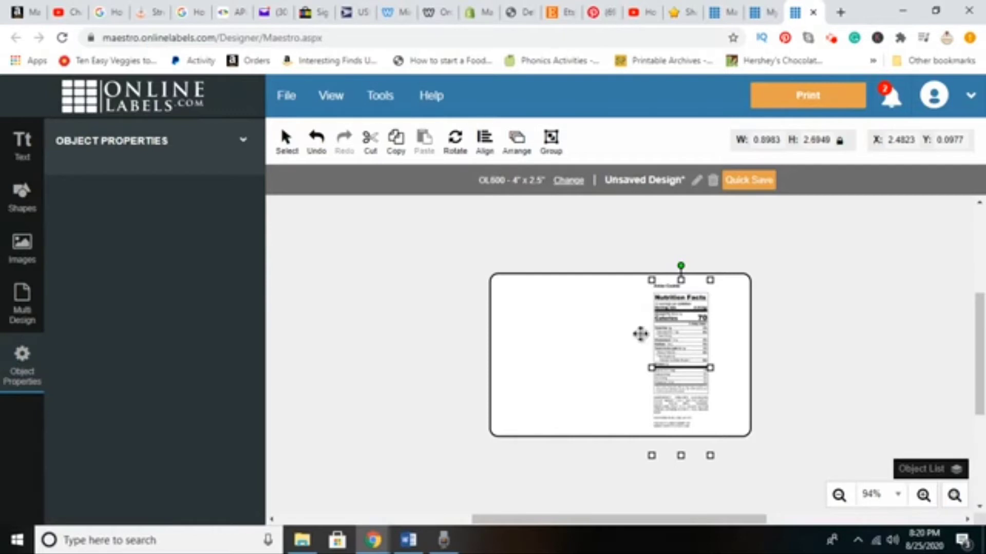
drag(689, 331, 718, 331)
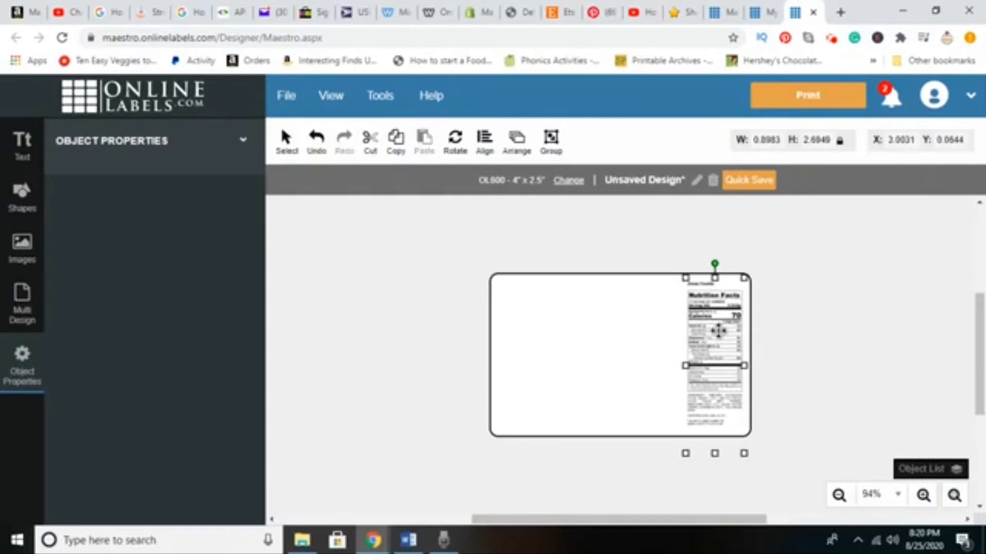
click(520, 284)
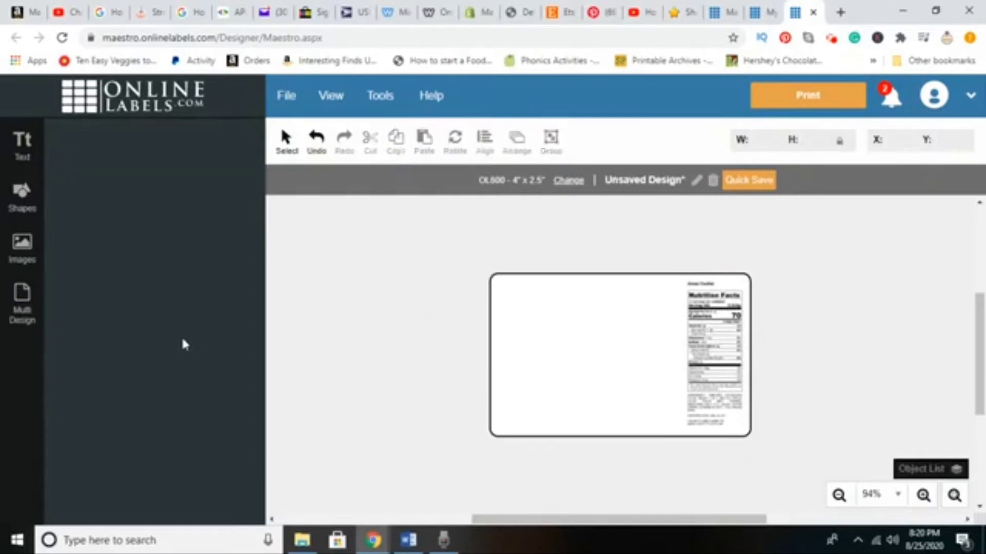
Insert the barcode image from the uploaded images into the design
click(23, 246)
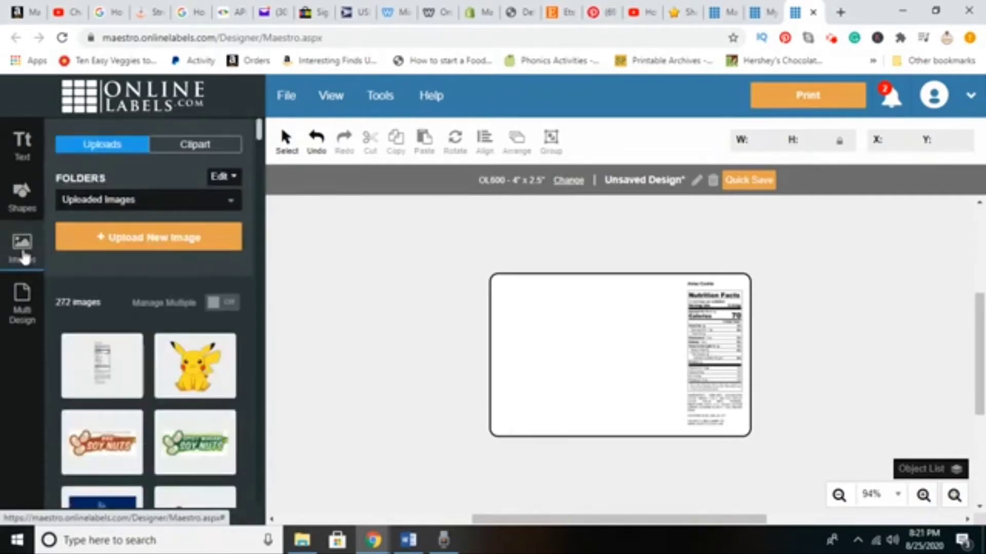
drag(259, 138, 261, 149)
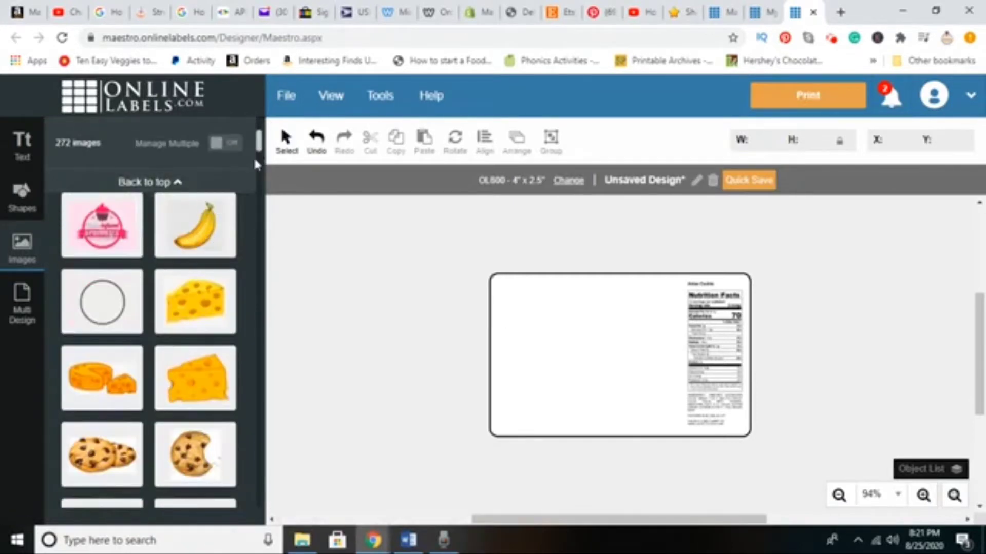
drag(260, 154, 261, 330)
click(192, 323)
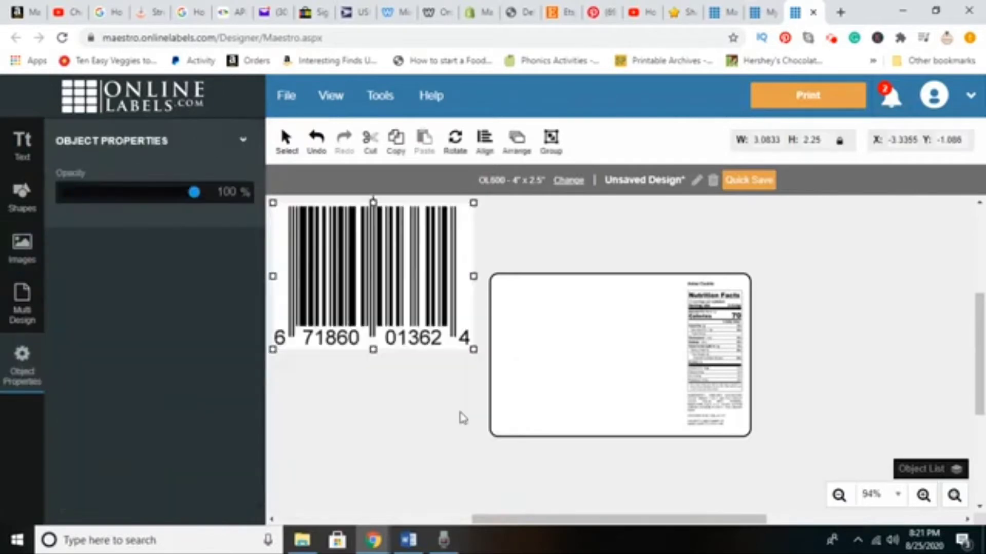
Shrink the barcode to about 0.89 by 0.65 inches and place it in the label's lower-left corner
click(476, 205)
click(452, 256)
drag(475, 205, 547, 404)
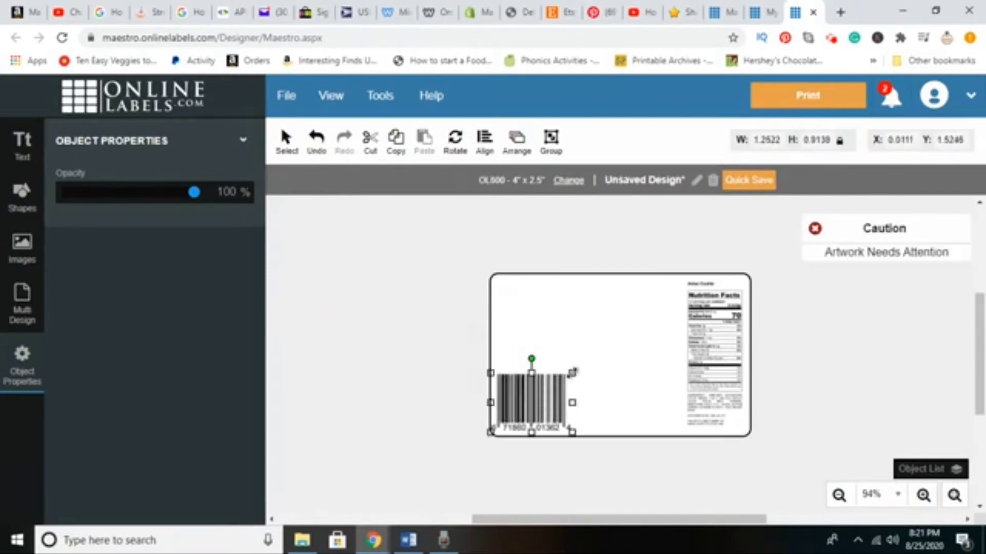
drag(572, 373, 563, 386)
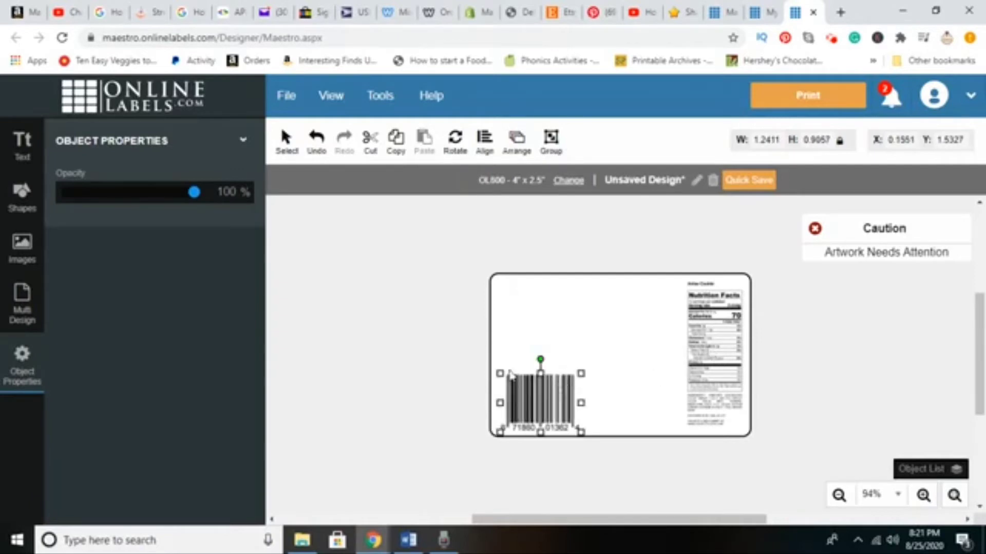
drag(580, 378, 522, 394)
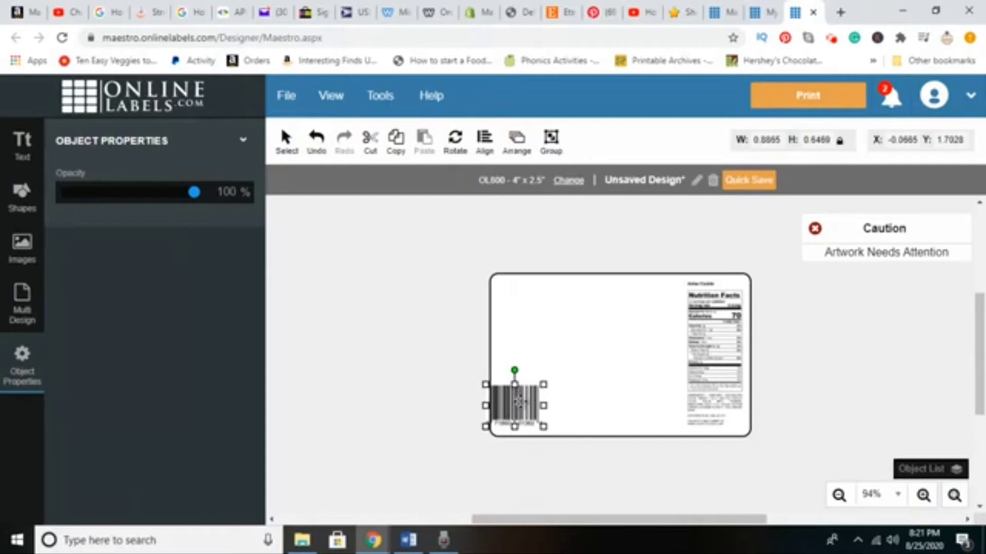
mouse_move(520, 401)
mouse_down()
mouse_move(538, 401)
mouse_move(529, 403)
mouse_up()
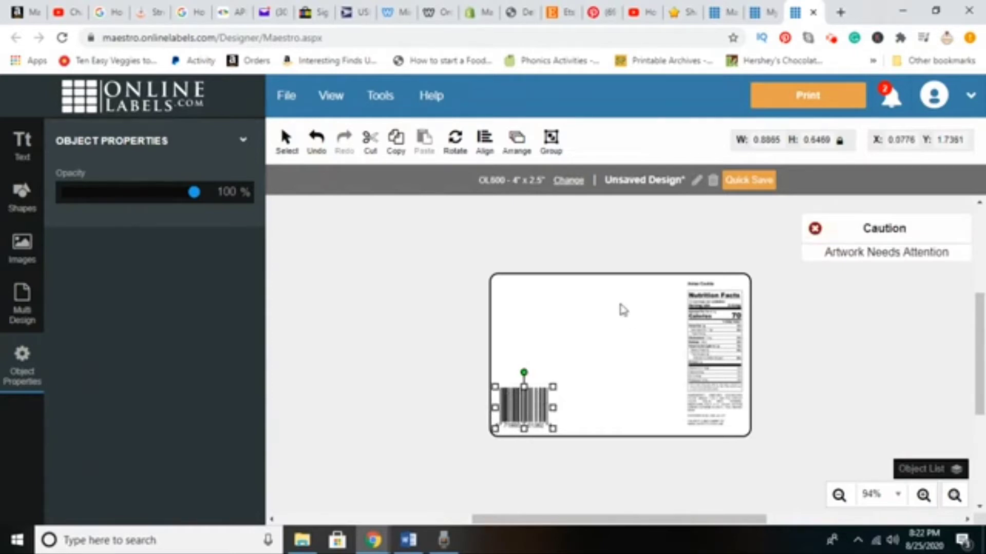
click(440, 310)
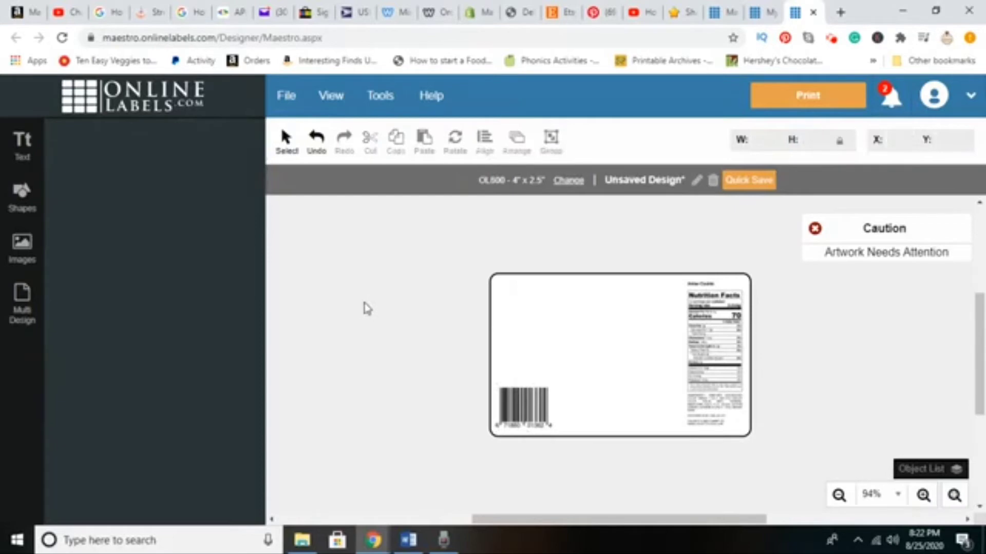
Add a textbox to the design with the text "ITALIAN ANISE COOKIES"
click(22, 148)
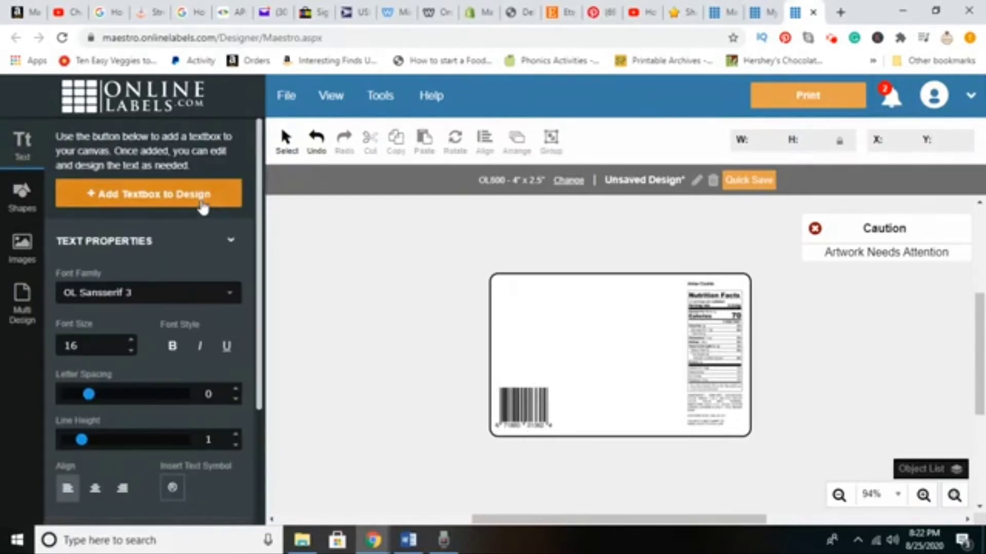
click(147, 202)
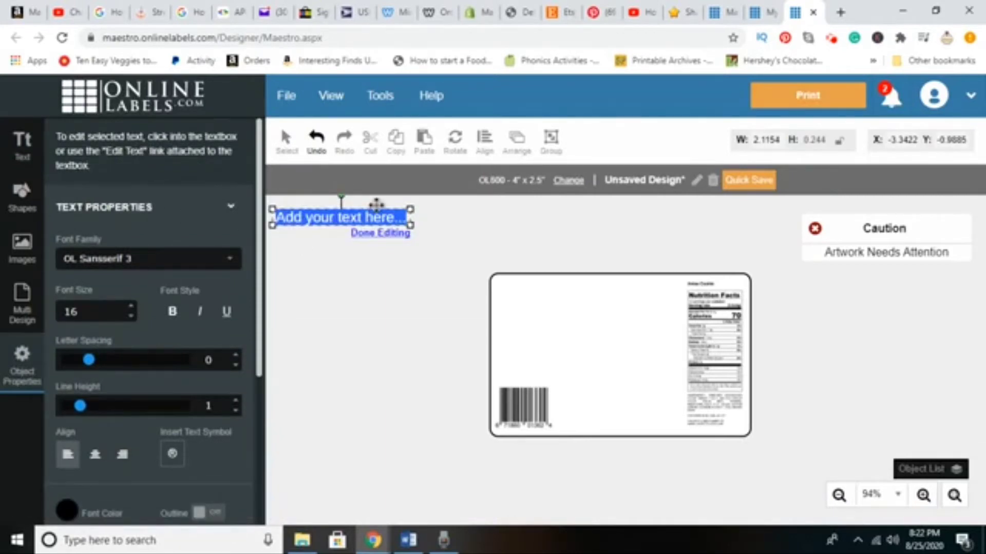
text(ANSI)
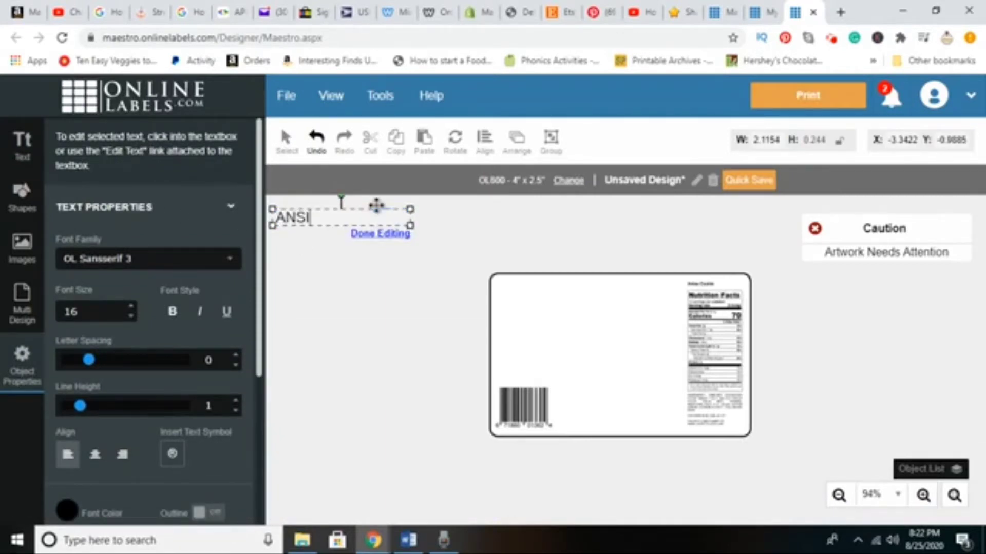
key(BackSpace)
text(ISE C)
key(BackSpace)
key(BackSpace)
key(BackSpace)
key(BackSpace)
key(BackSpace)
key(BackSpace)
key(BackSpace)
text(ITALIAN ANISE CO)
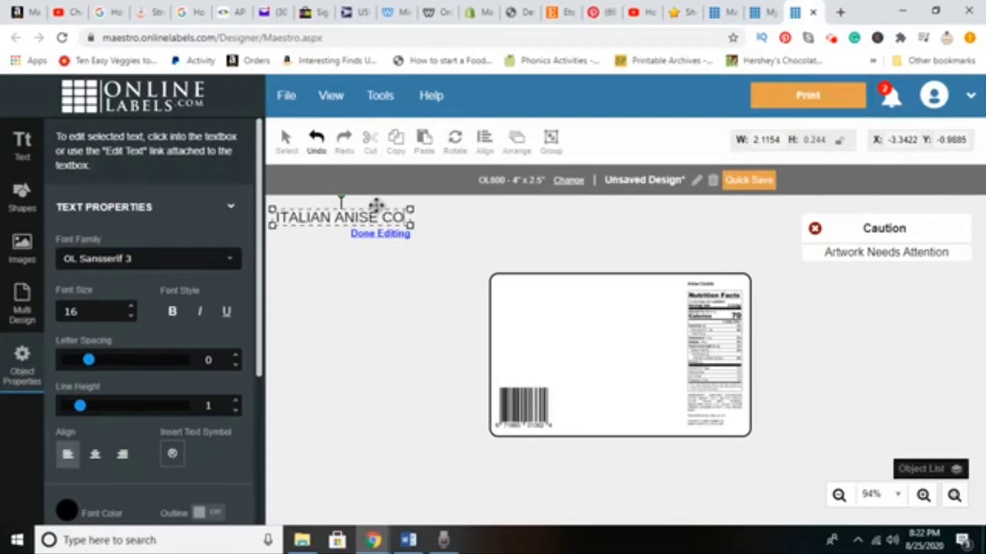
text(OKIES)
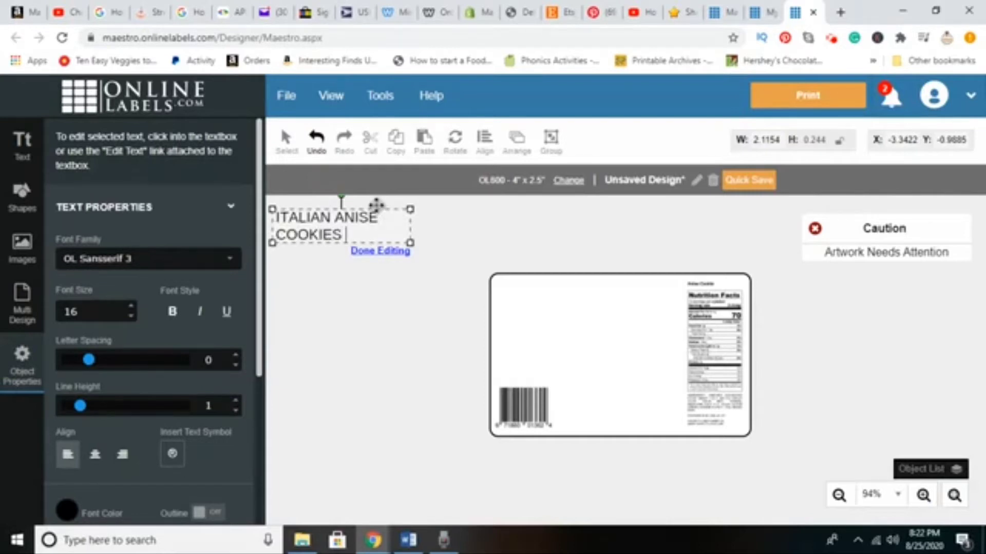
Center the title text, make it bold and set its font to Rozha One
click(96, 456)
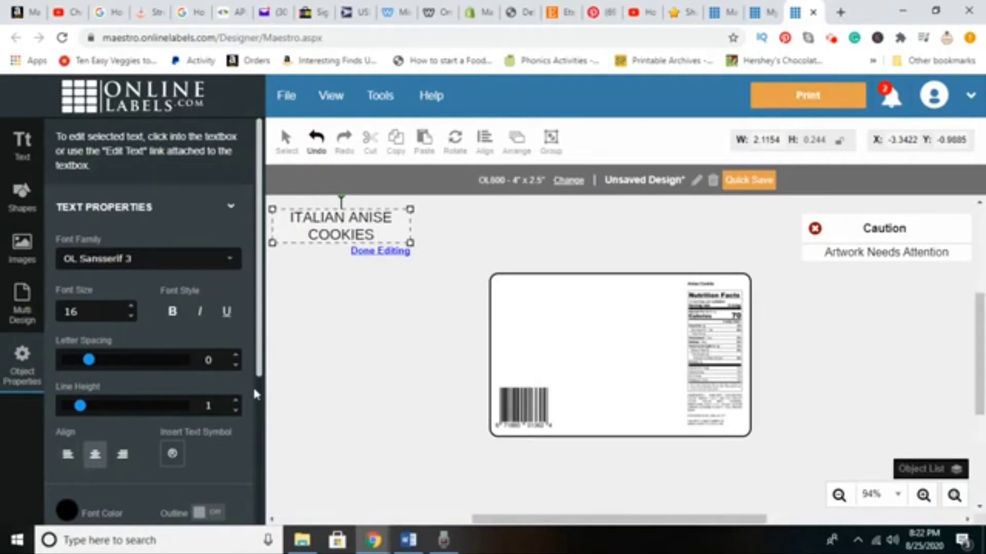
click(178, 319)
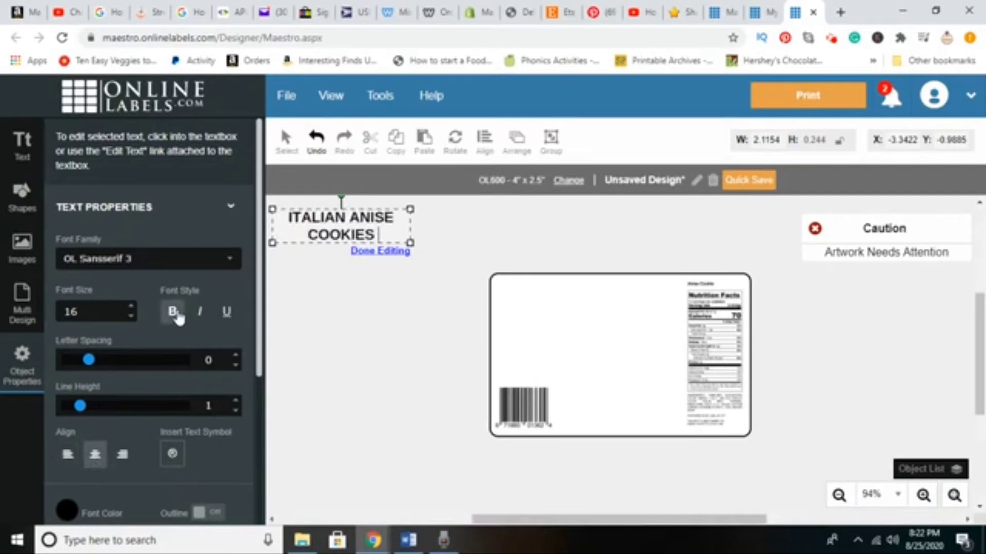
click(229, 261)
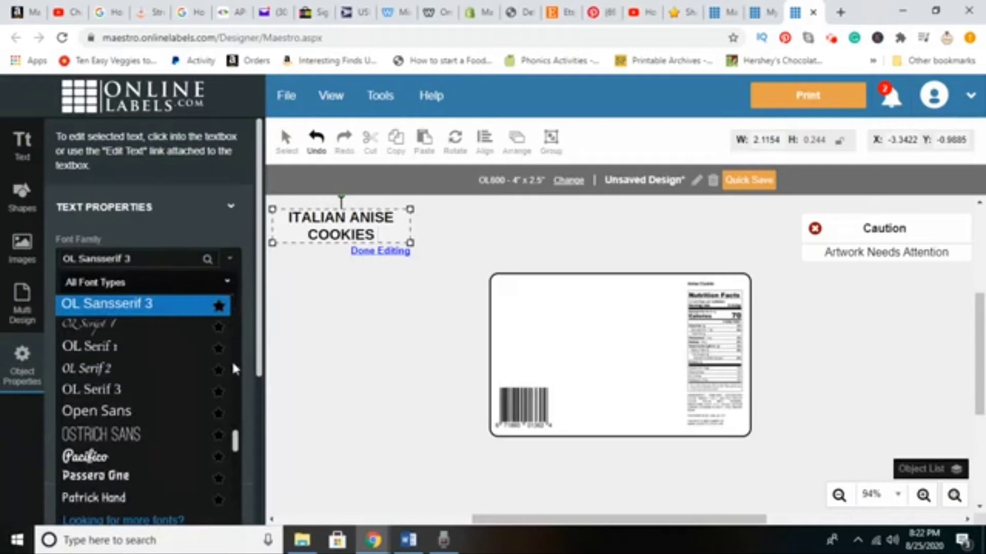
drag(236, 442, 235, 469)
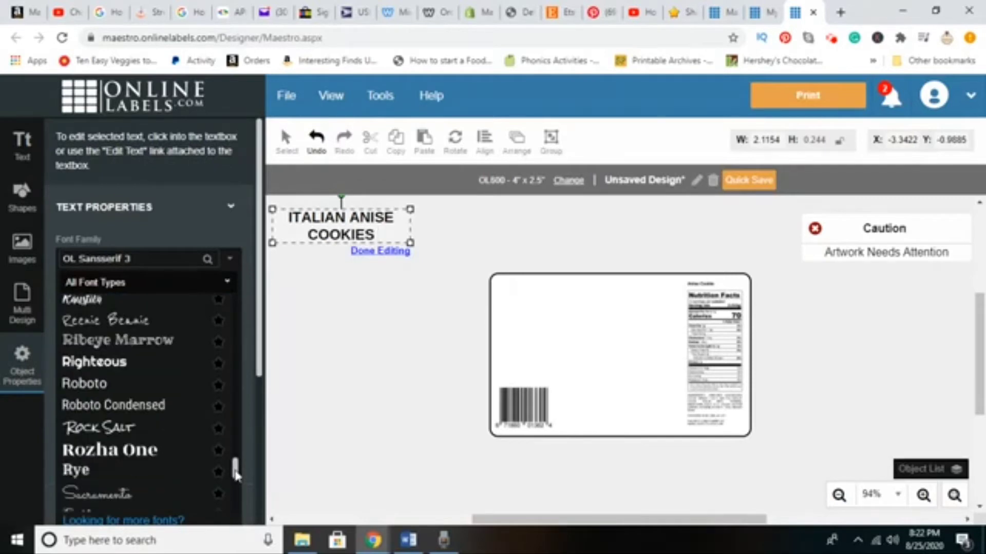
click(115, 431)
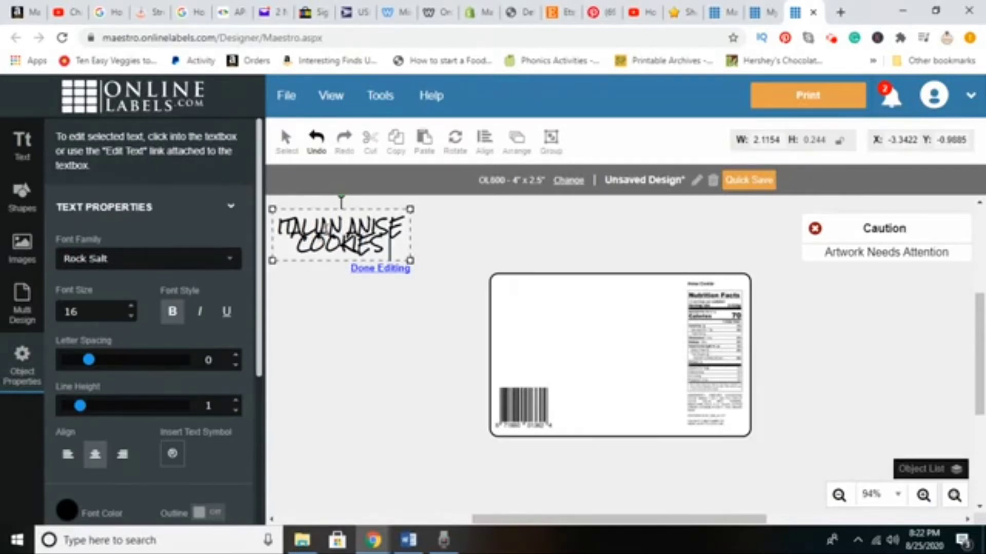
click(230, 259)
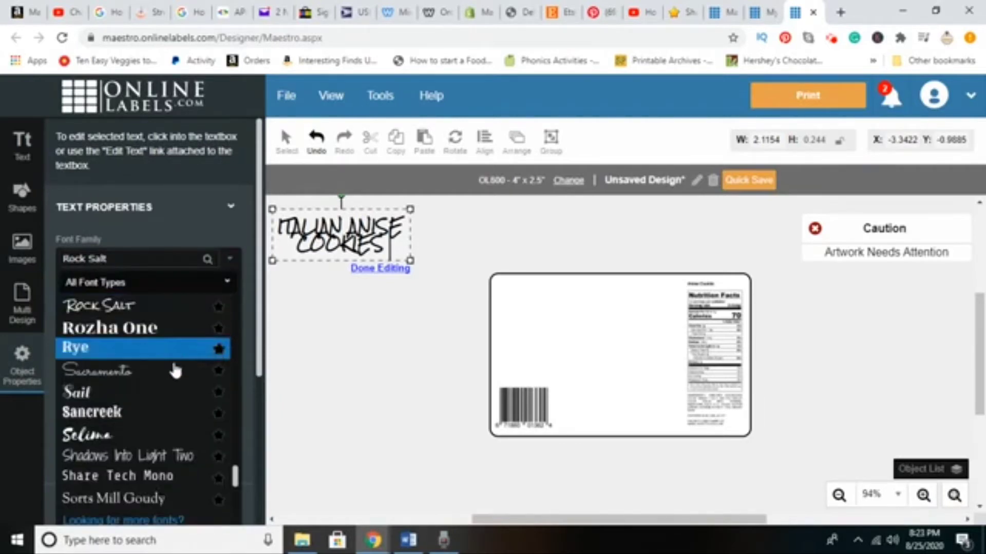
click(176, 334)
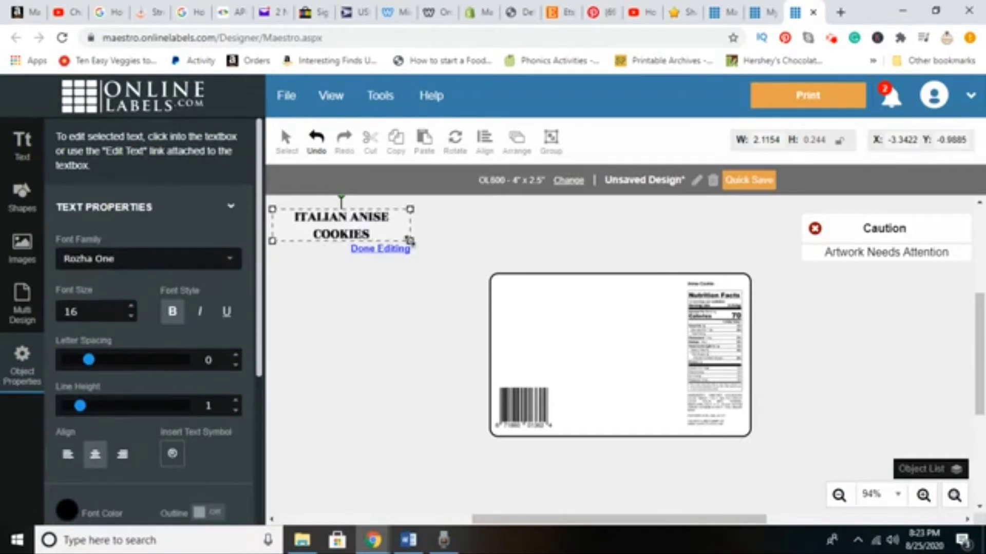
Widen the title textbox to about 2.44 inches and move it onto the label's upper area, beside the nutrition facts
drag(409, 241, 431, 246)
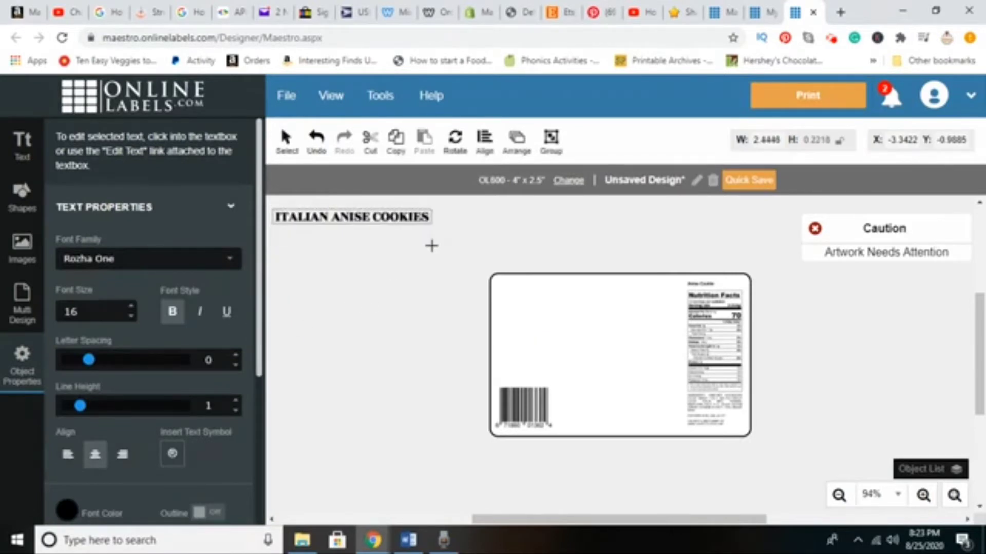
click(393, 217)
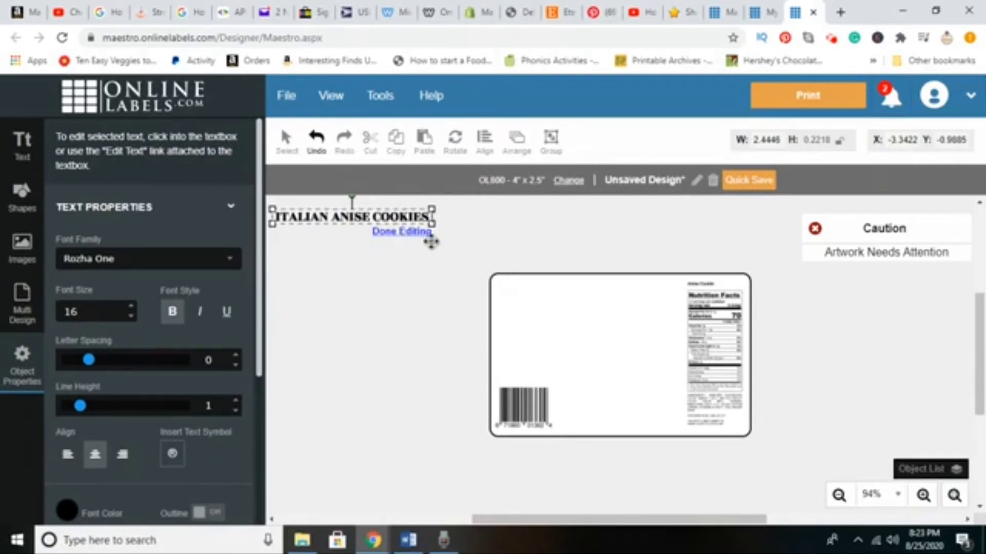
drag(387, 225, 617, 305)
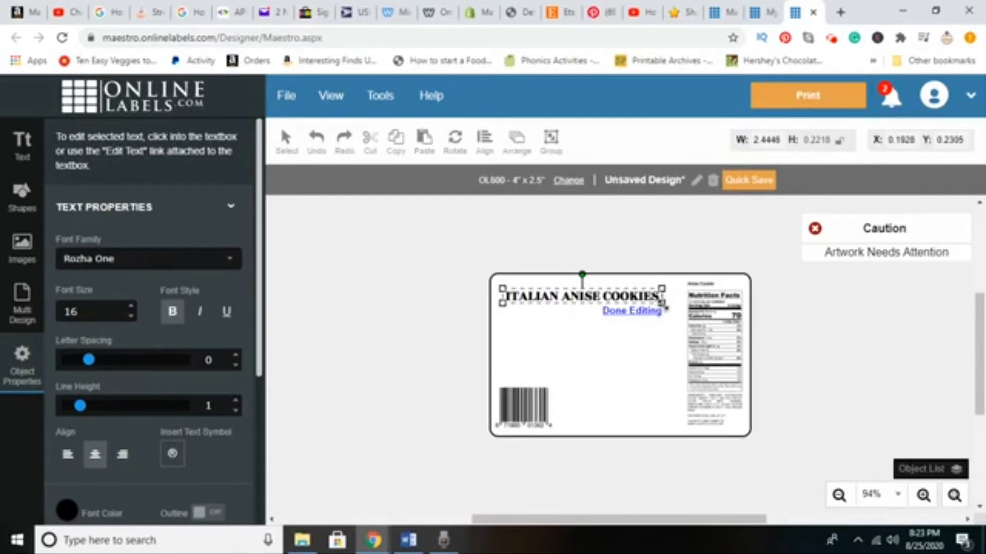
Widen the title textbox to about 2.99 inches and set its font size to 19
click(662, 313)
drag(666, 303, 690, 304)
click(682, 300)
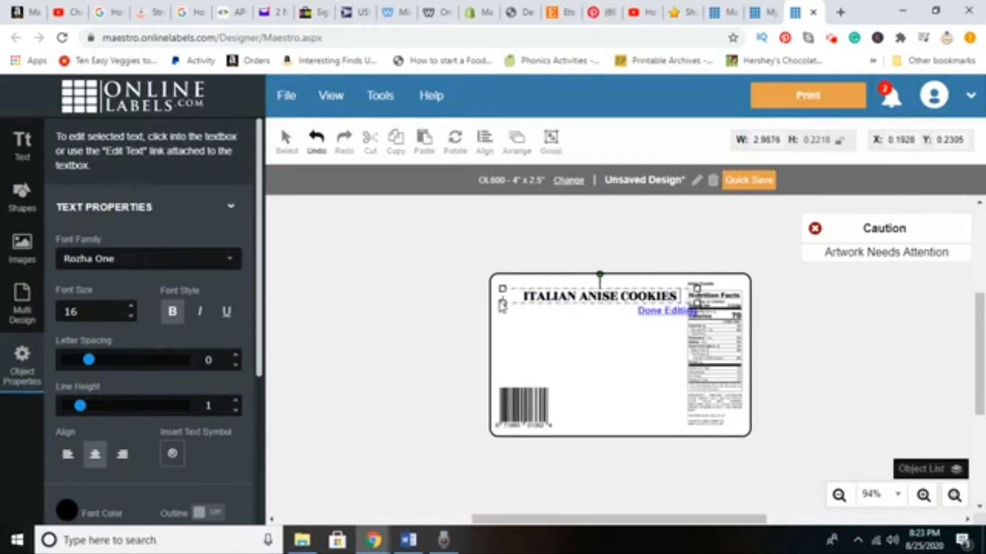
click(131, 306)
click(131, 306)
click(131, 306)
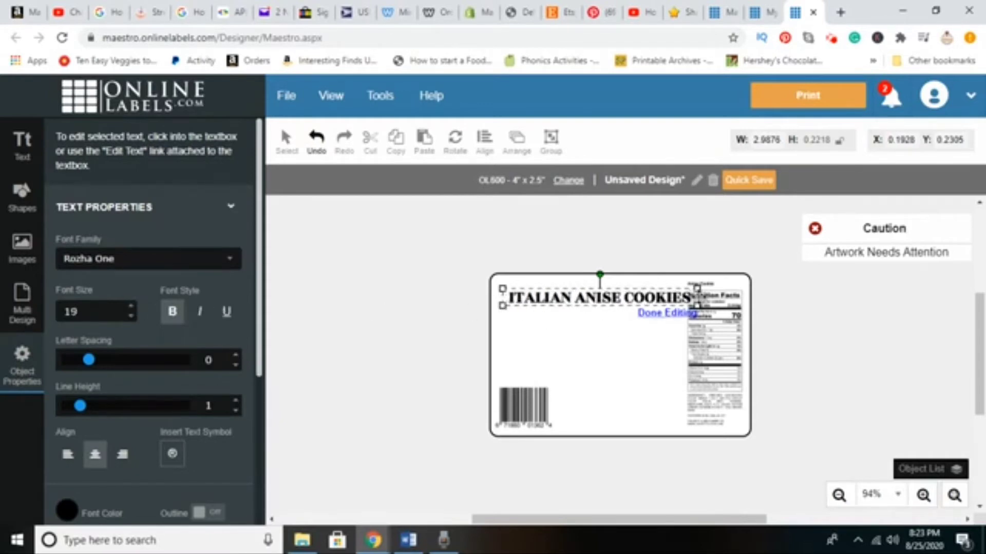
Break the title onto a second line before "COOKIES" and enlarge its font size to 31
click(623, 299)
key(Return)
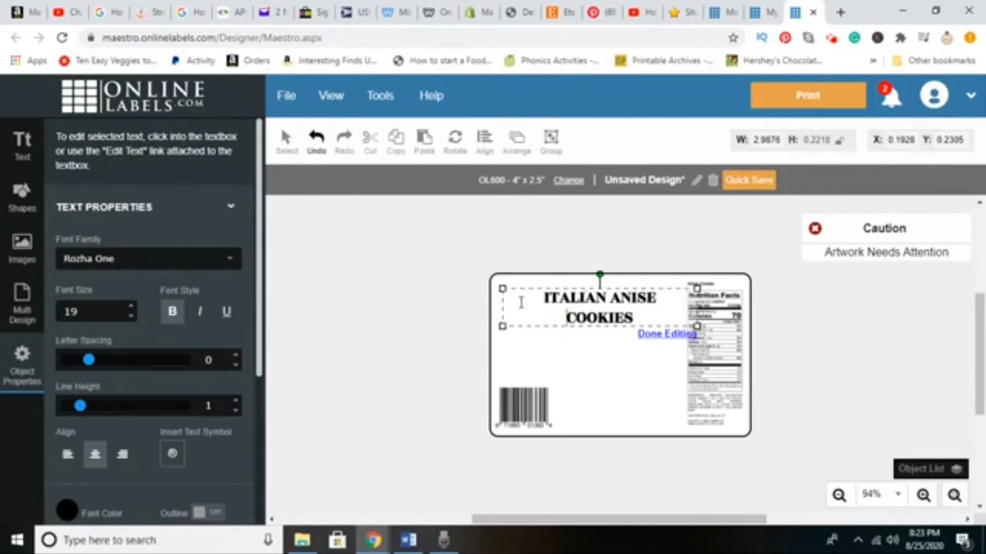
click(130, 308)
click(130, 309)
click(129, 308)
click(129, 308)
click(130, 308)
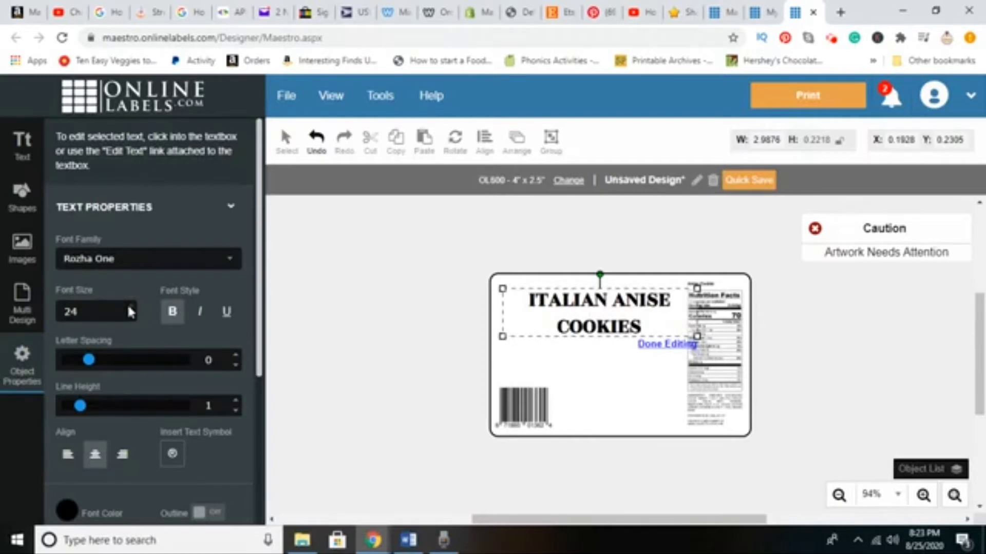
click(130, 308)
click(129, 308)
click(129, 308)
click(130, 308)
click(129, 308)
click(129, 308)
click(129, 309)
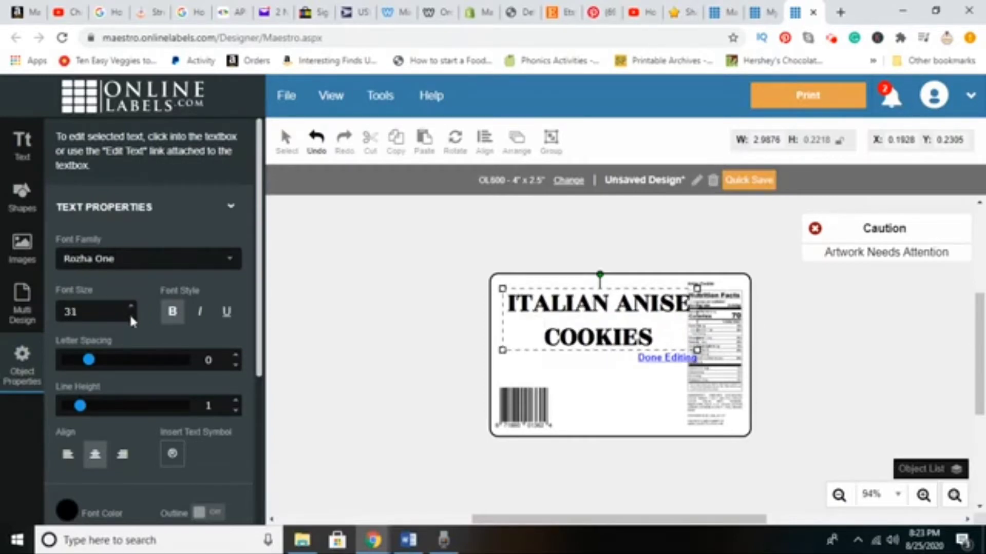
Reduce the title's font size to 20 and move its textbox to about X 0.09, Y 0.13 inches
click(130, 316)
click(130, 315)
click(130, 315)
click(130, 315)
click(130, 315)
click(130, 316)
click(131, 316)
click(131, 316)
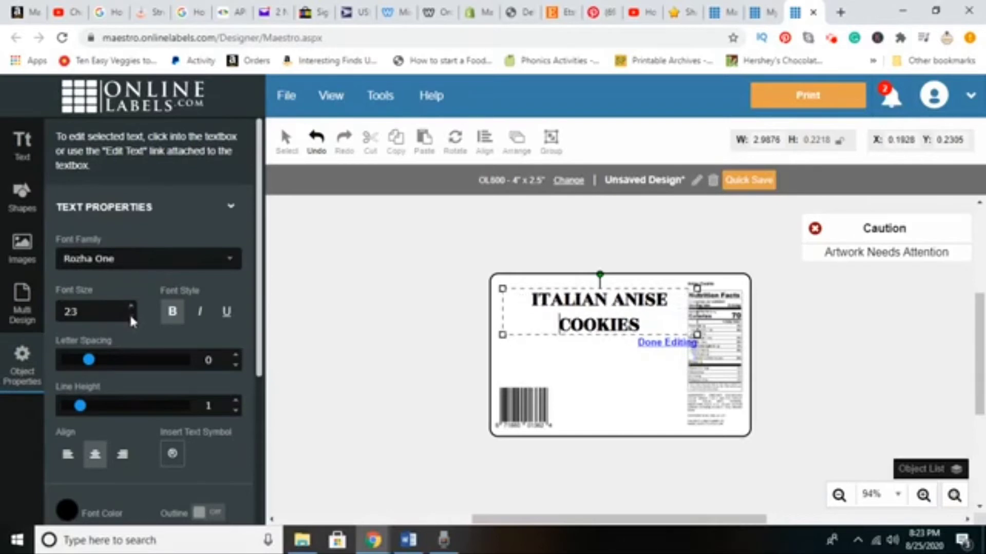
click(131, 316)
click(131, 316)
click(131, 315)
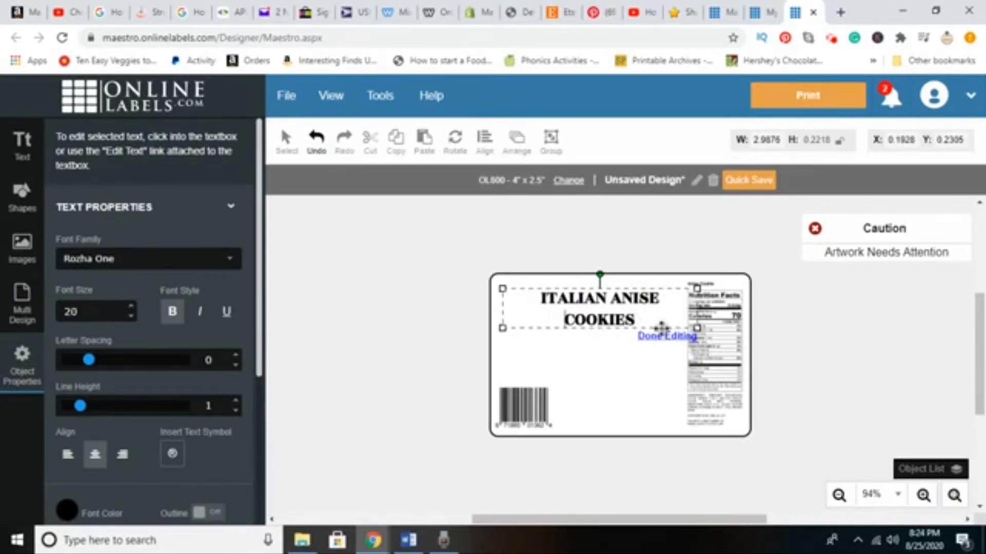
mouse_move(661, 328)
mouse_down()
mouse_move(652, 309)
mouse_move(655, 322)
mouse_up()
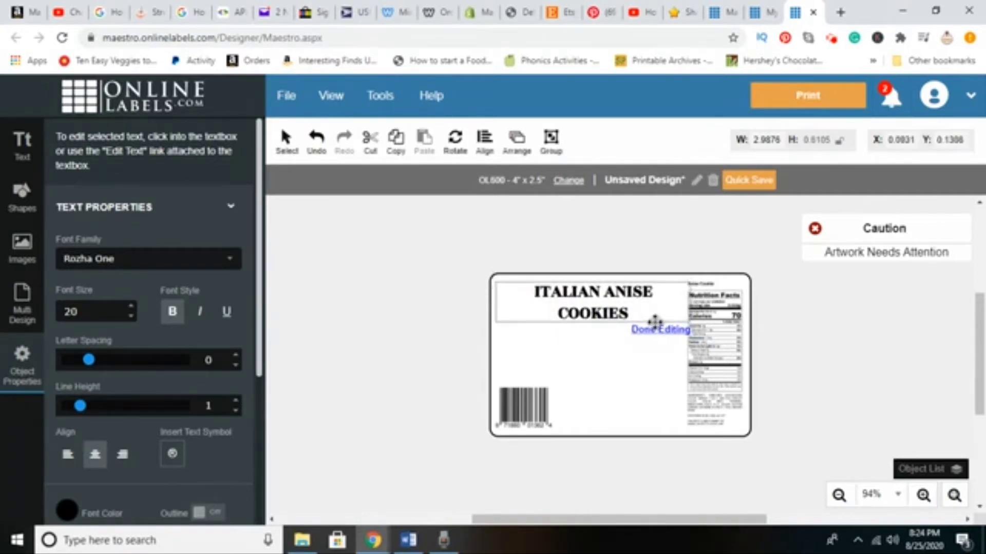
Change the title's font color to the medium green 6AA84F and deselect the textbox
click(63, 510)
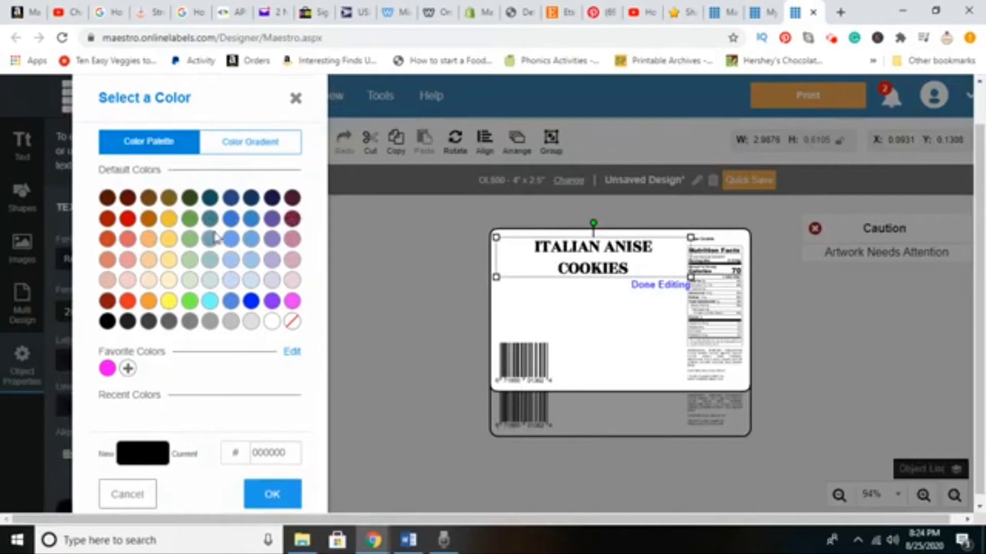
click(190, 300)
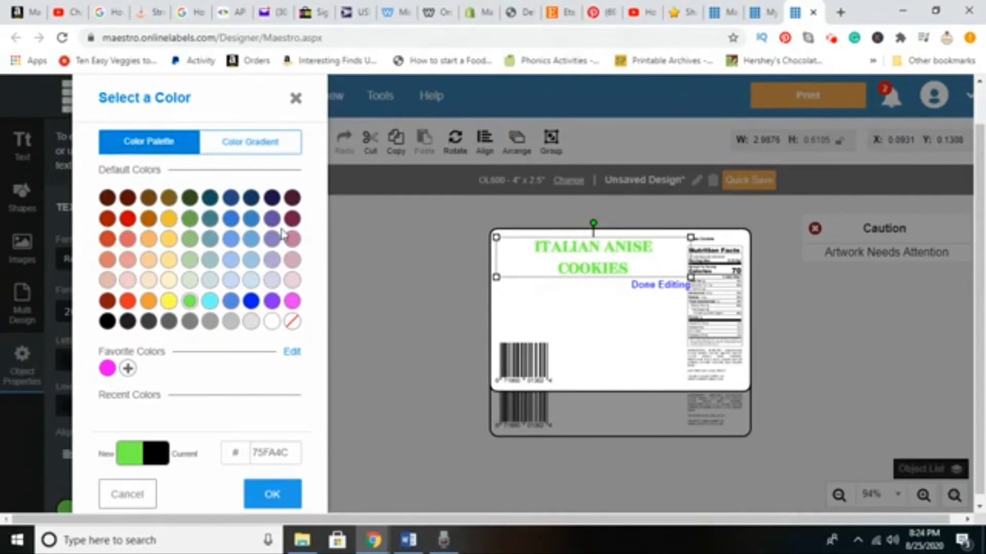
click(192, 222)
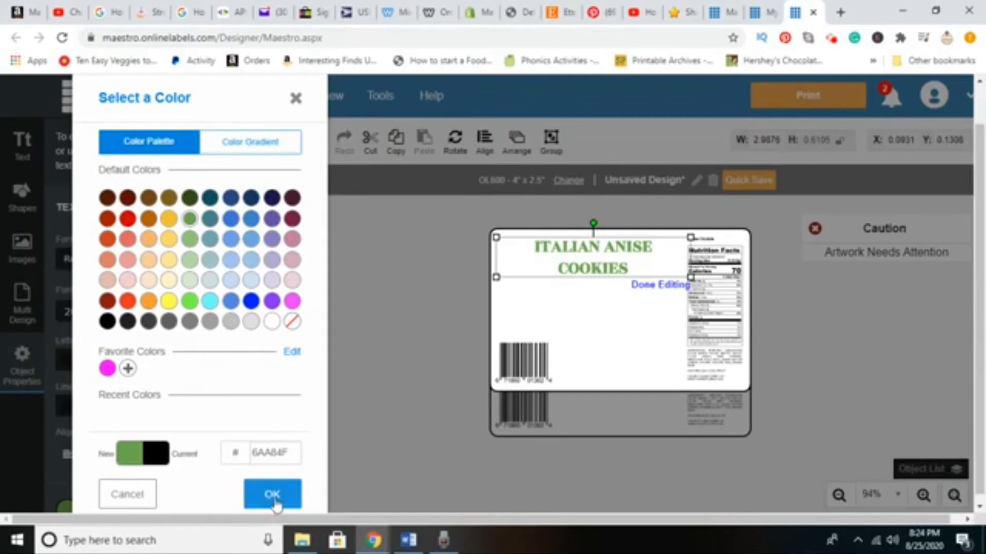
click(272, 500)
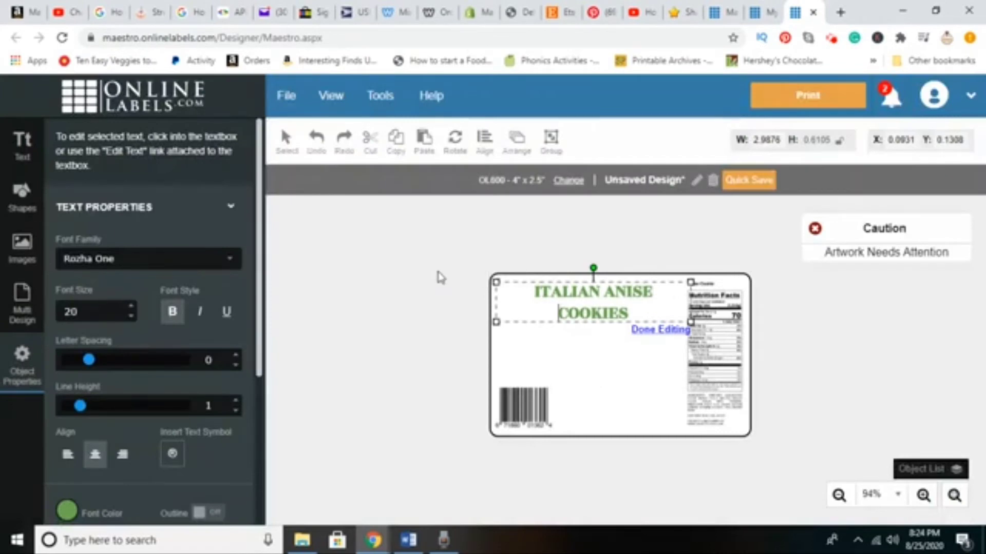
click(441, 278)
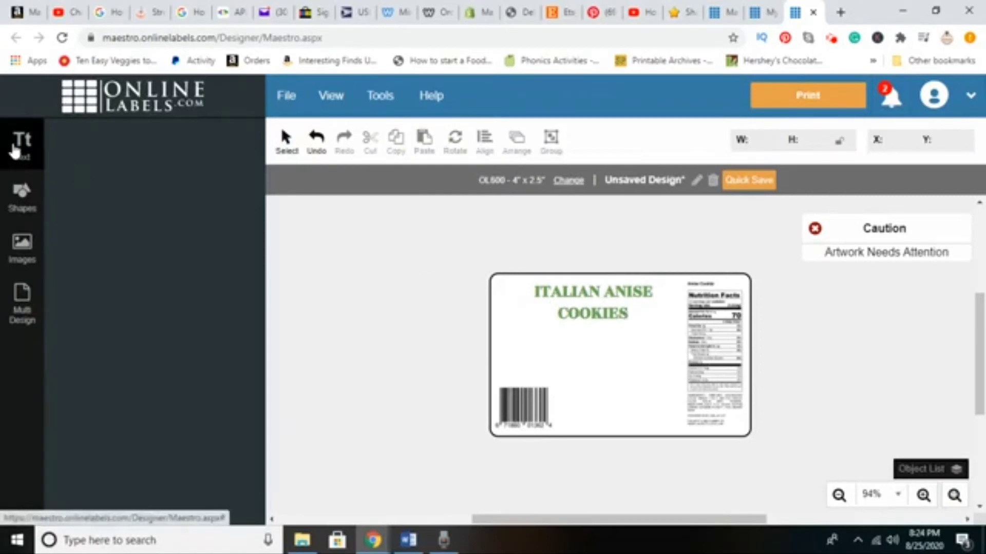
Add a textbox with the text "24 COOKIES" and place it directly beneath the title, at about X 0.18, Y 0.74 inches
click(23, 149)
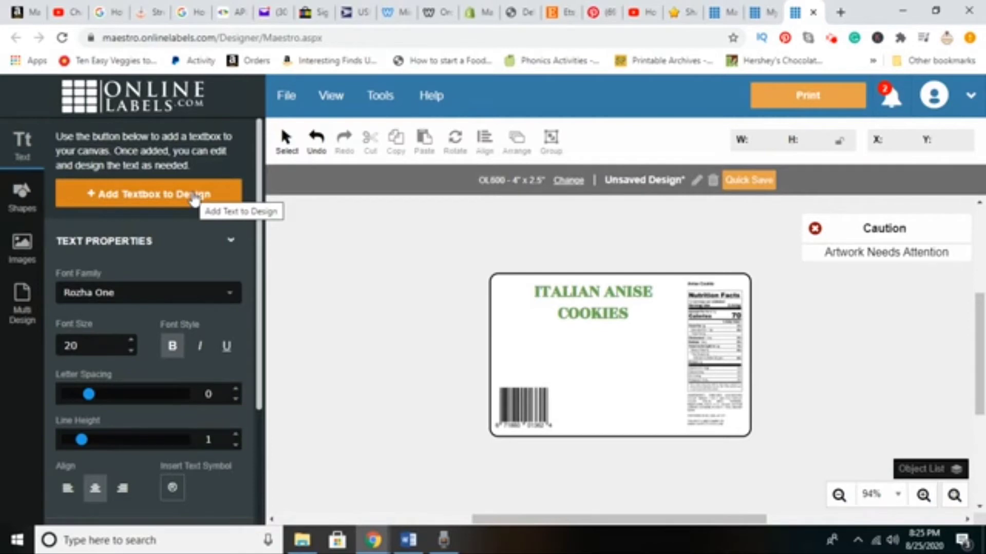
click(222, 193)
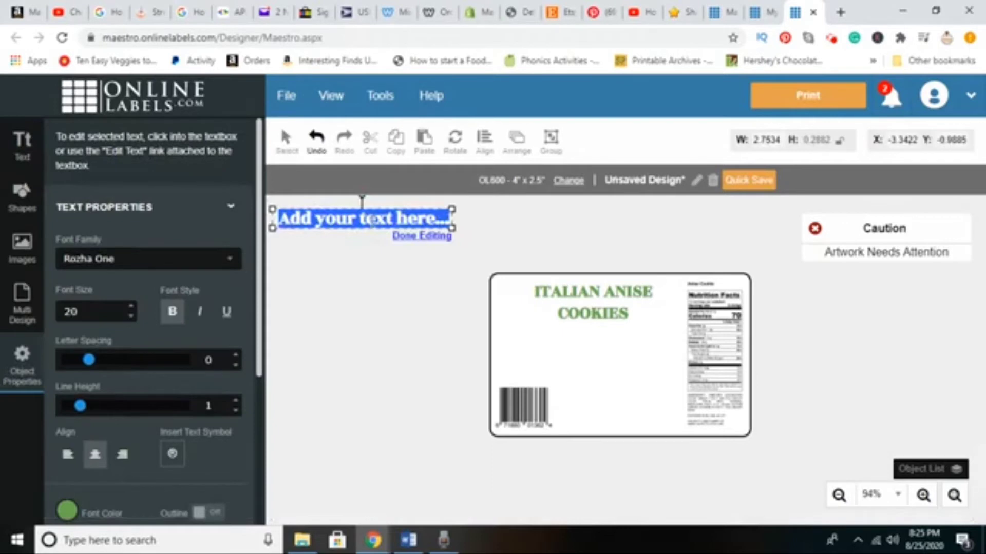
text(24)
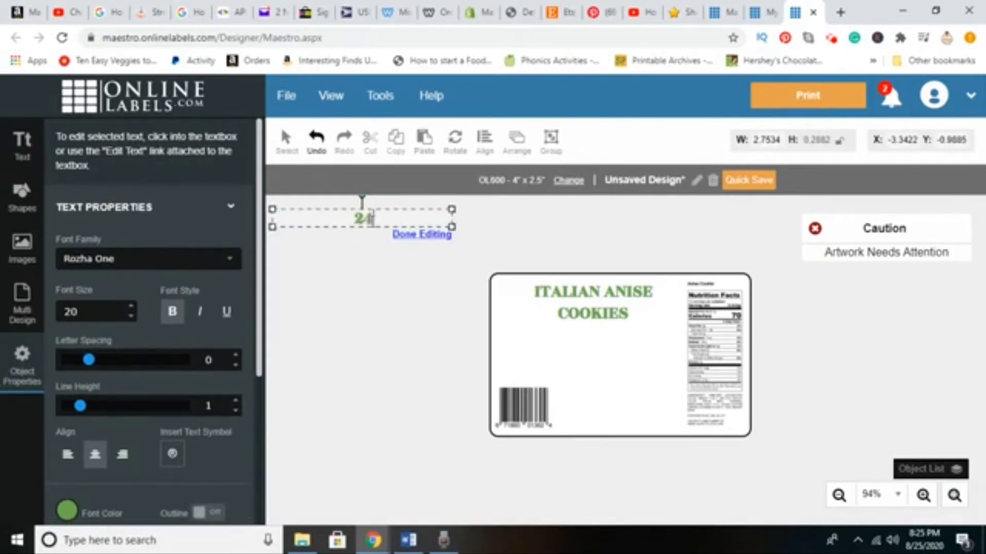
text( COOKIES)
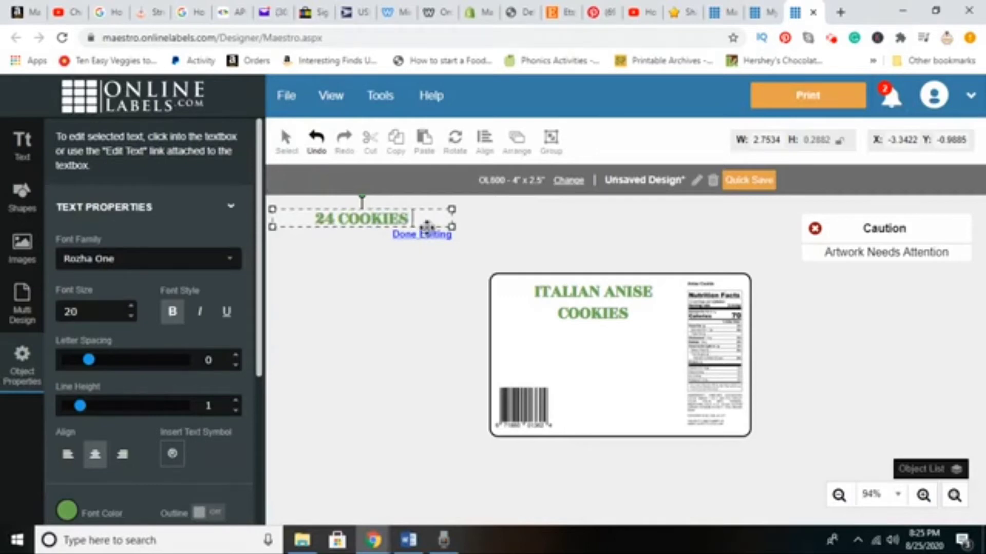
drag(456, 258, 654, 336)
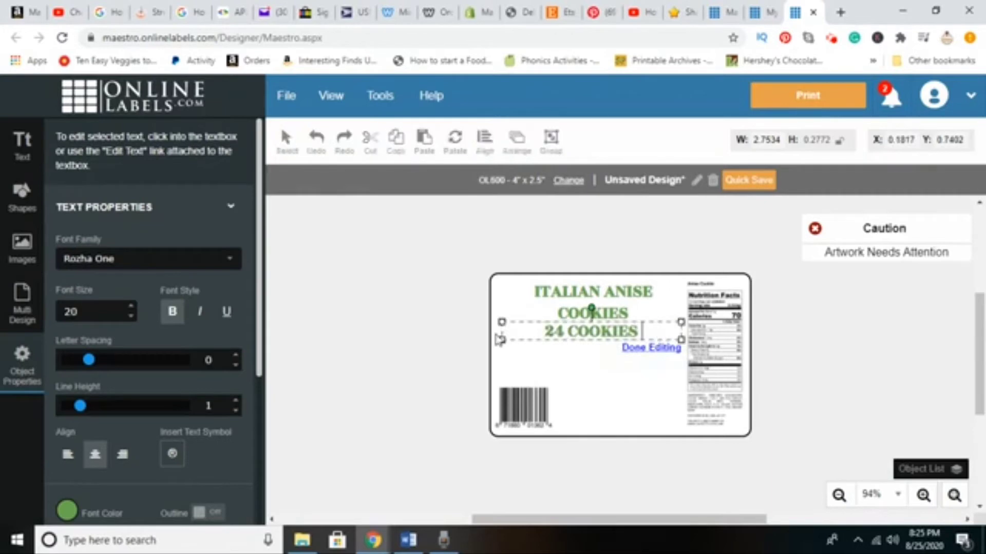
Change the font color of the "24 COOKIES" text to red CC0000 and deselect the textbox
click(68, 511)
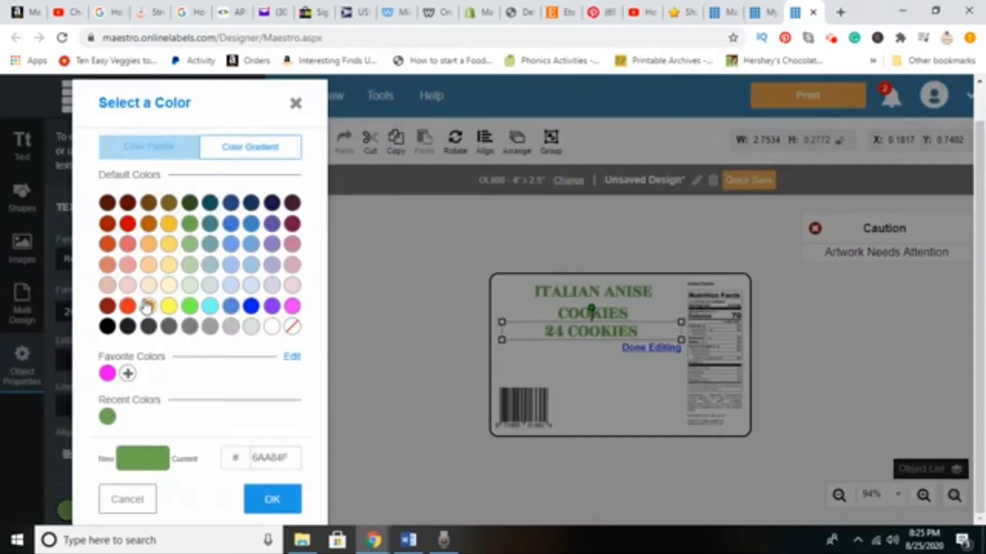
click(128, 220)
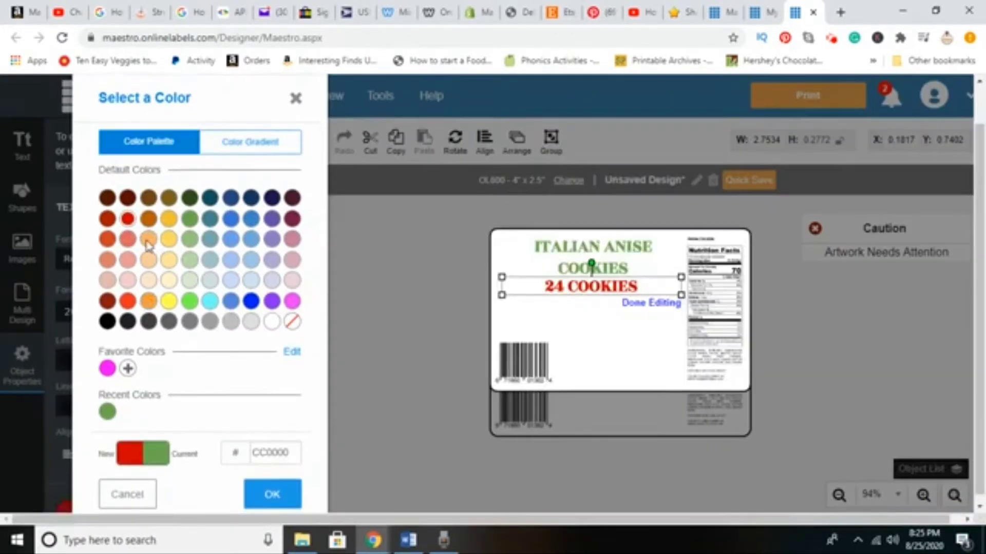
click(417, 339)
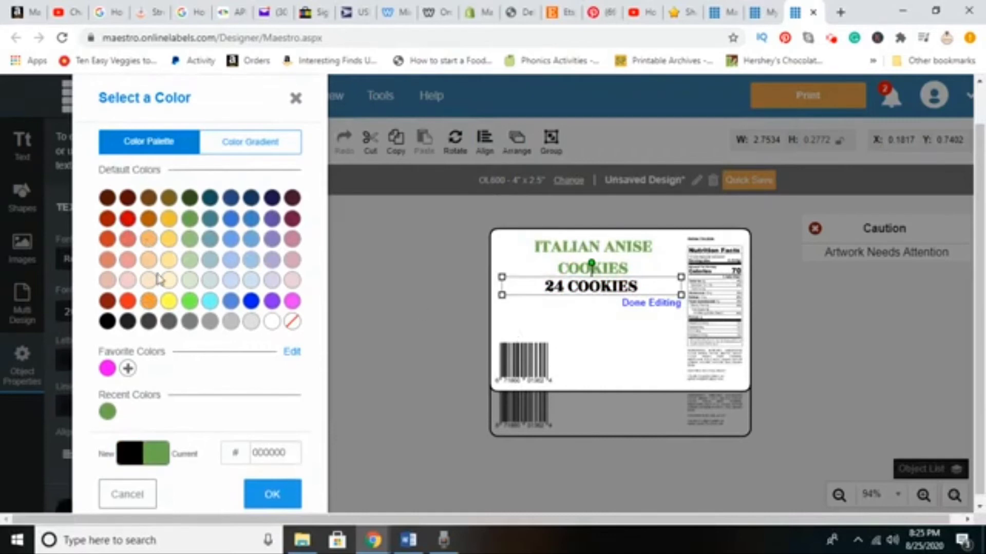
click(128, 219)
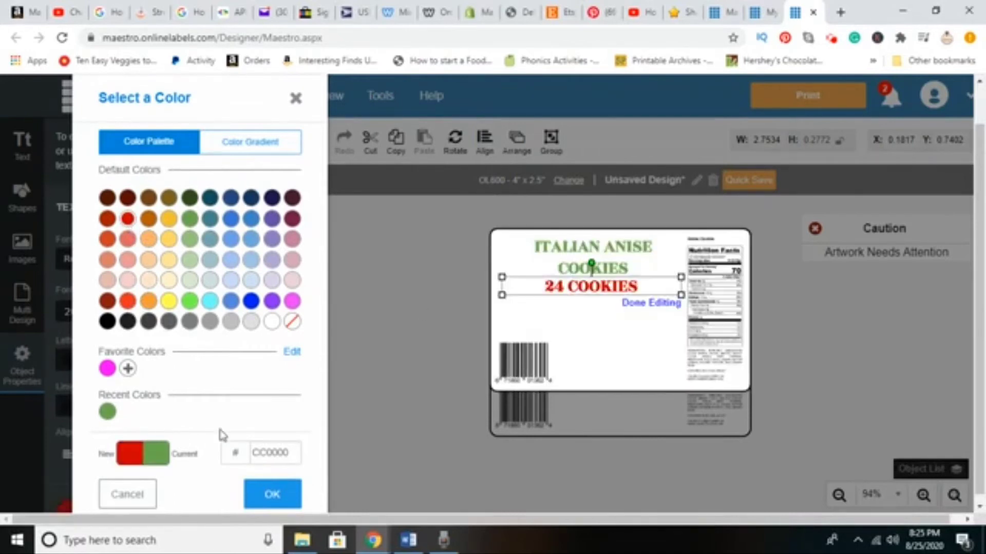
click(272, 495)
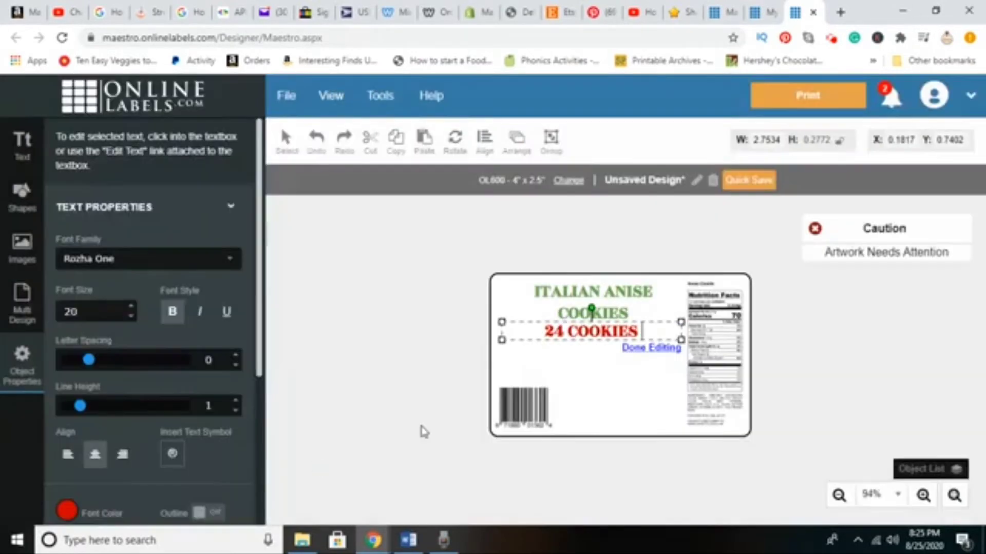
click(446, 350)
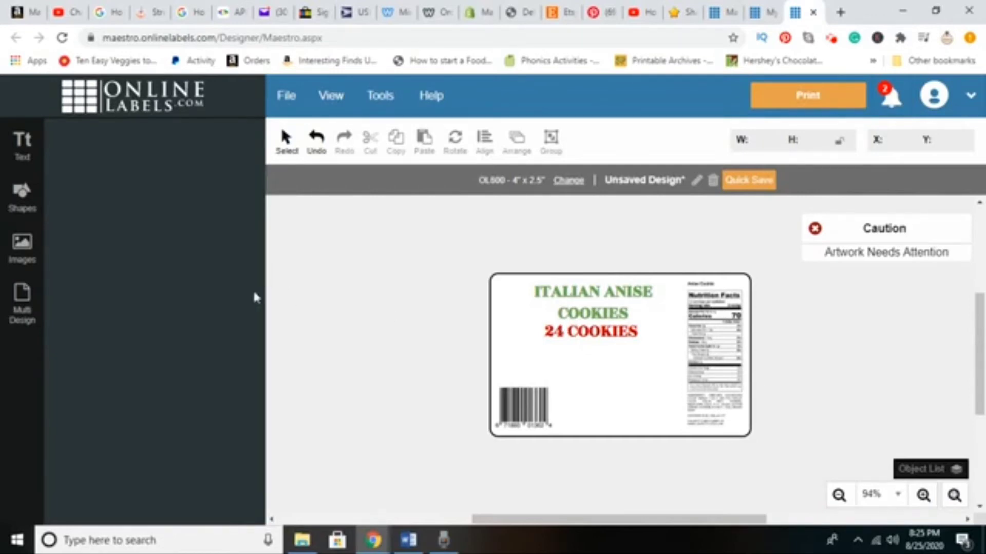
Add a new textbox and begin its paragraph with "We ar a family bakery that has been around for 12 years. We"
click(16, 154)
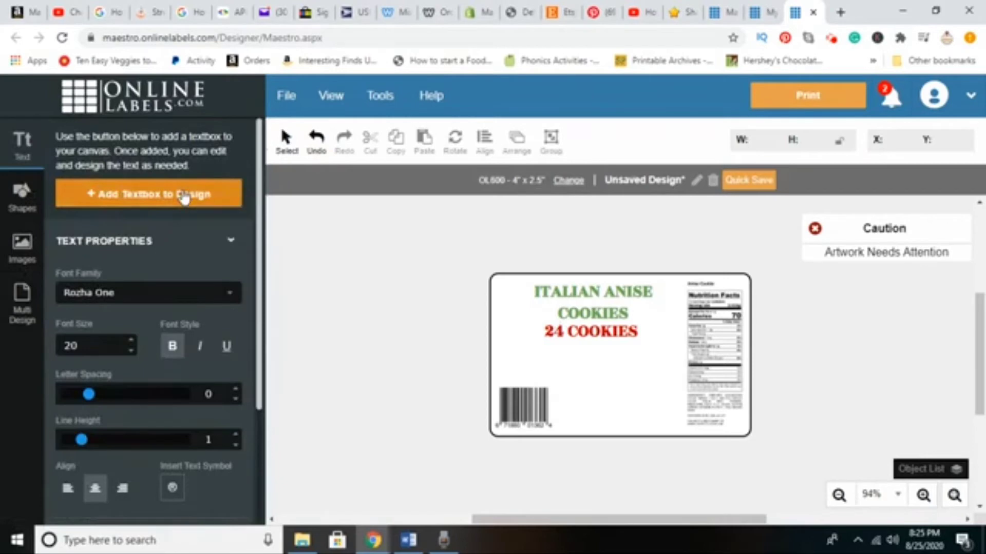
click(183, 199)
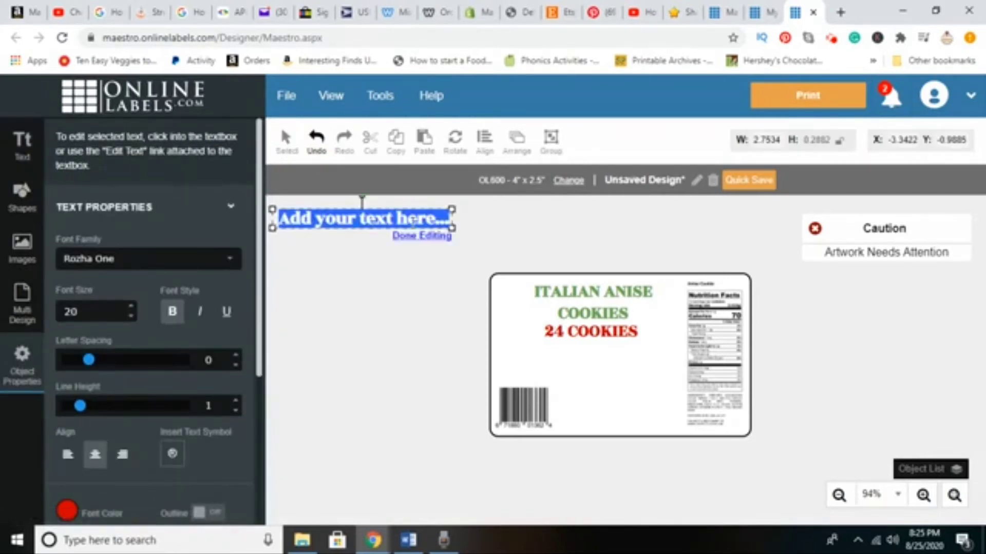
text(We a)
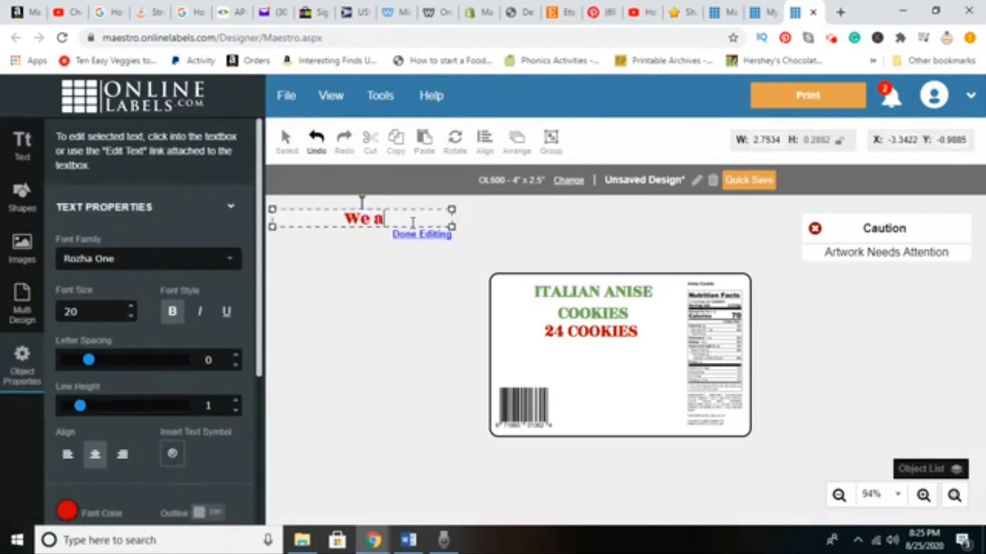
text(r a family bak)
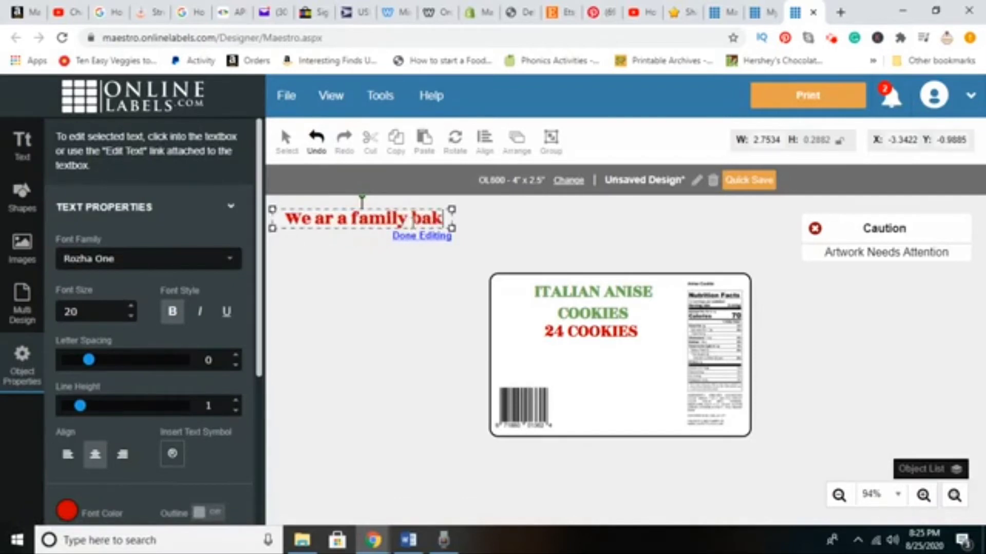
text(ery that)
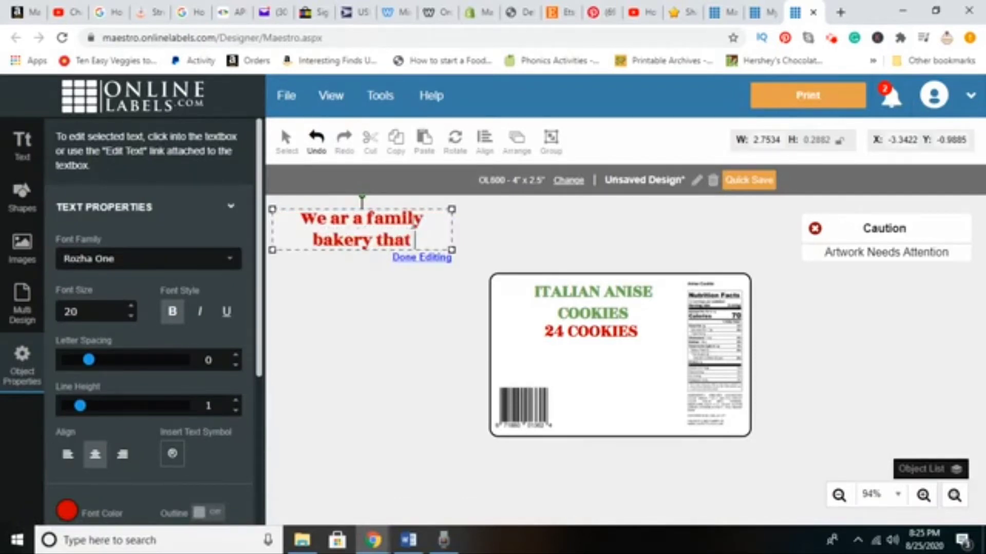
text( has been)
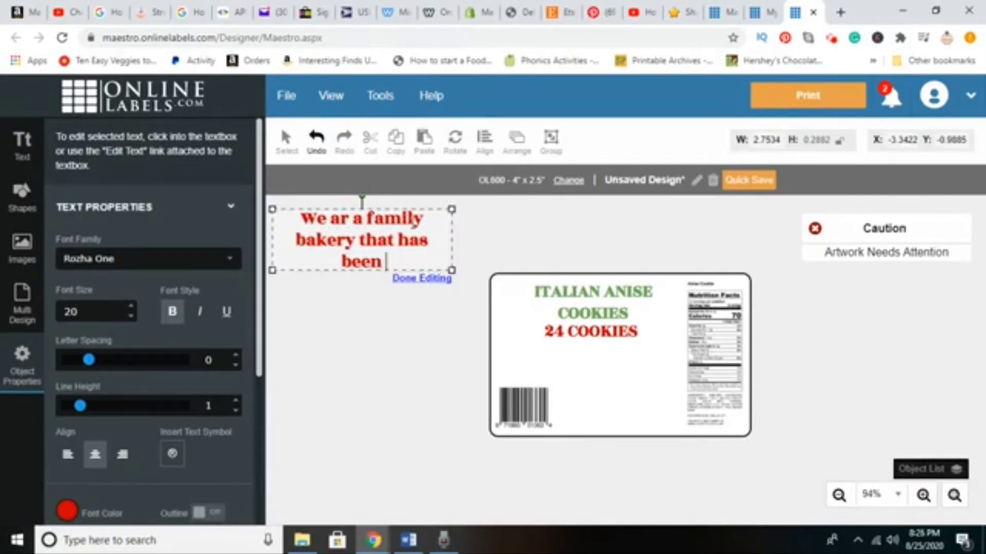
text( around for 12)
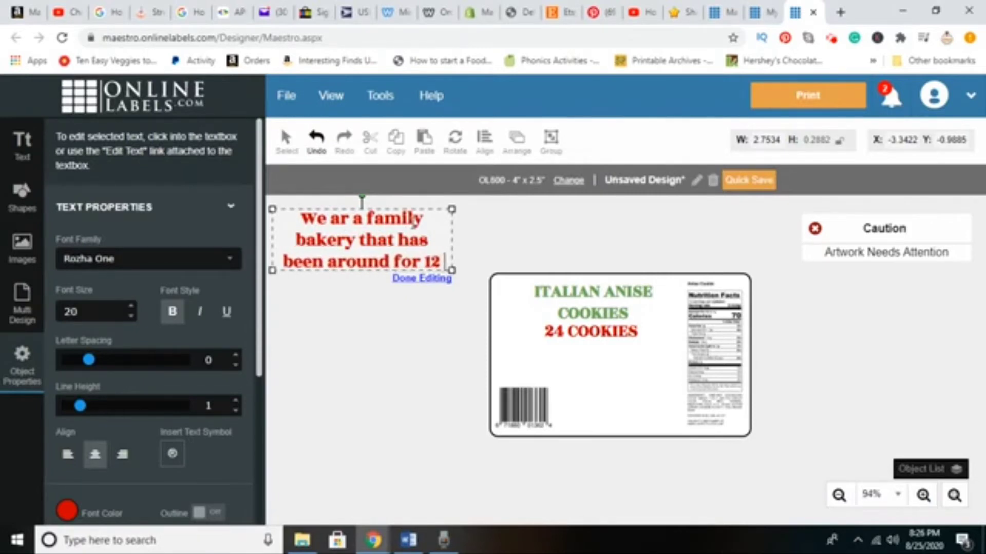
text( years. We)
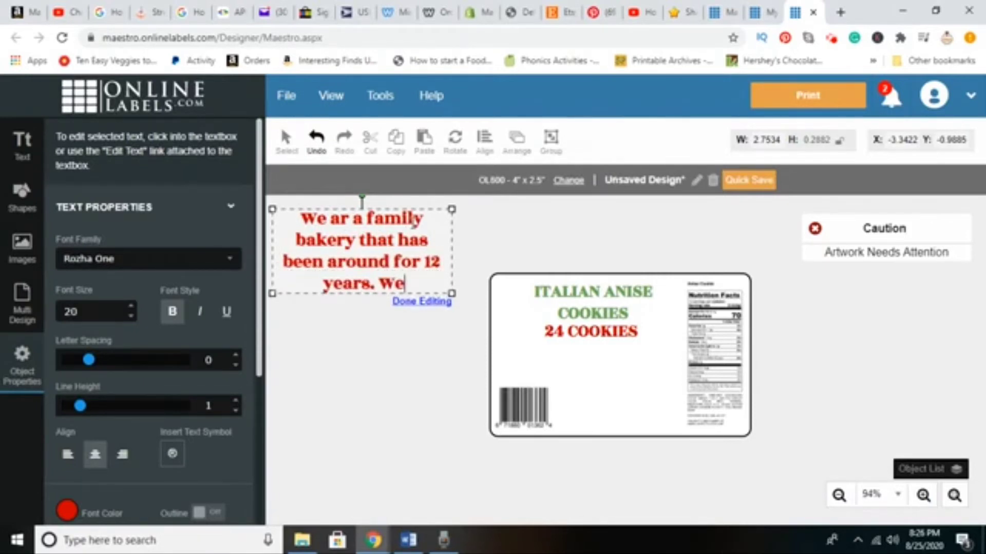
Continue the paragraph after "We" with "use family recipes to create delicious snacks, cookels, cakes and more"
text( use famil)
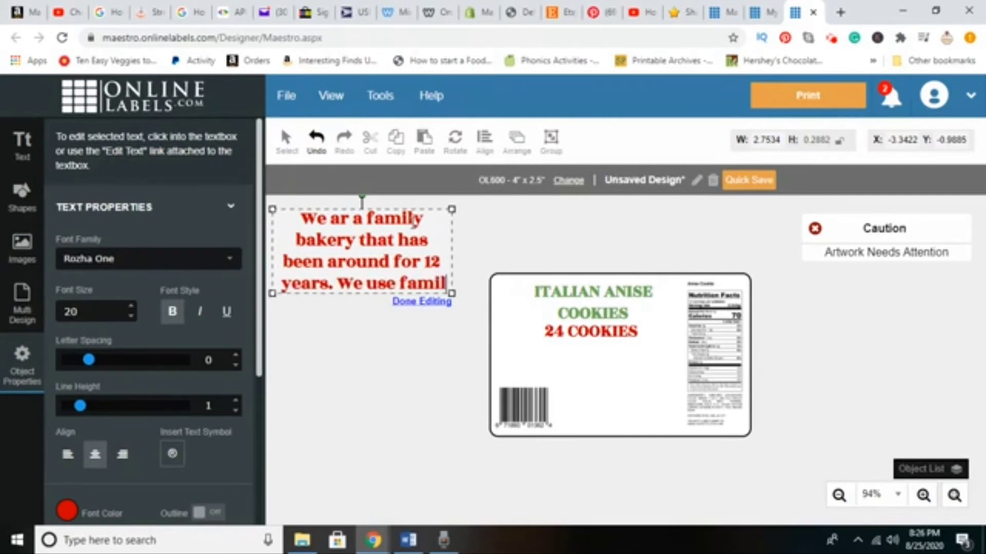
text(y recipes to creeat)
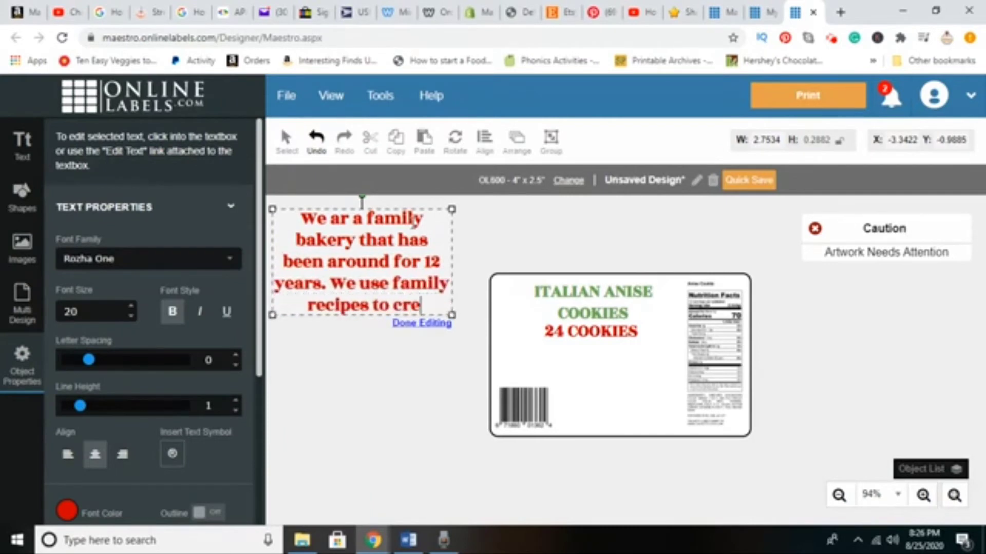
key(BackSpace)
key(BackSpace)
key(BackSpace)
text(ate delici)
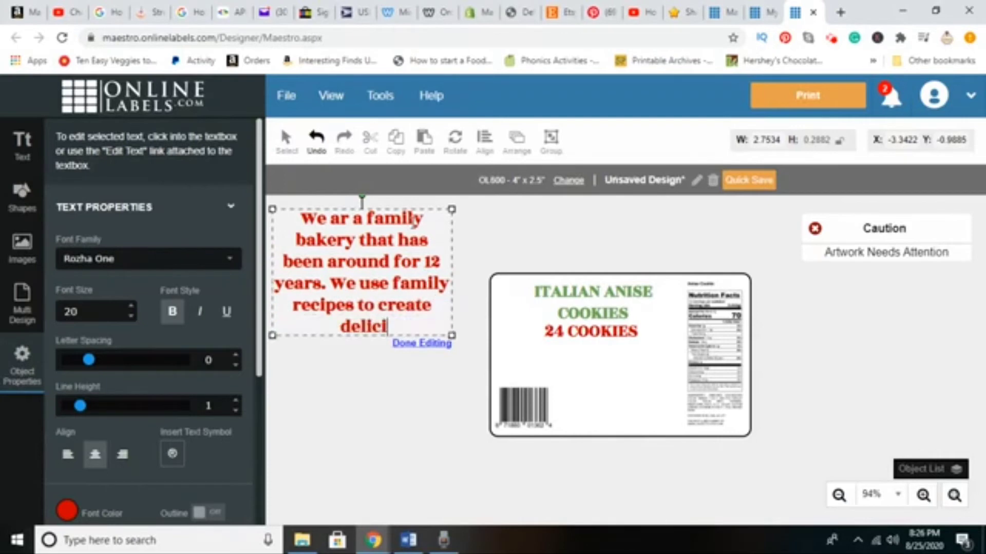
text(ous snac)
text(ks, cookels, c)
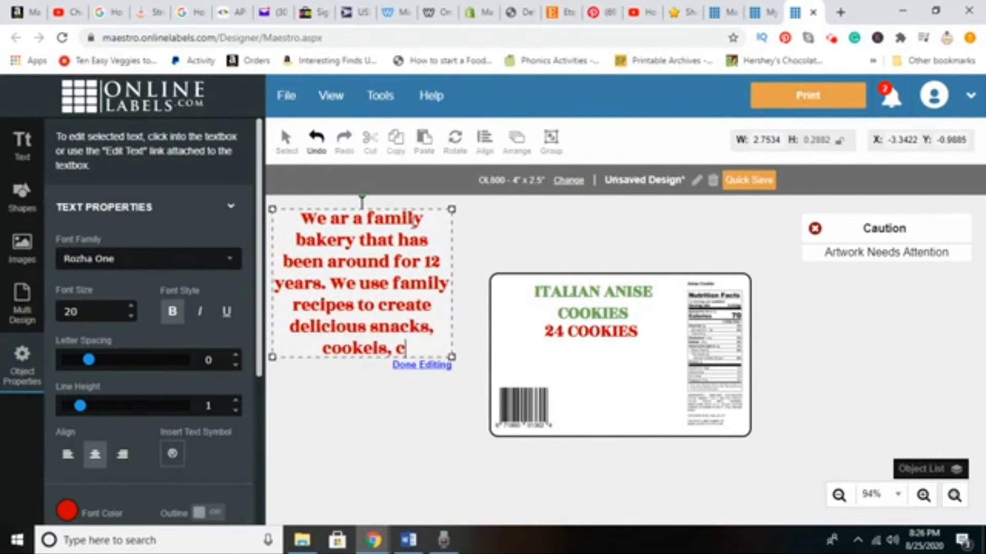
text(akes and more)
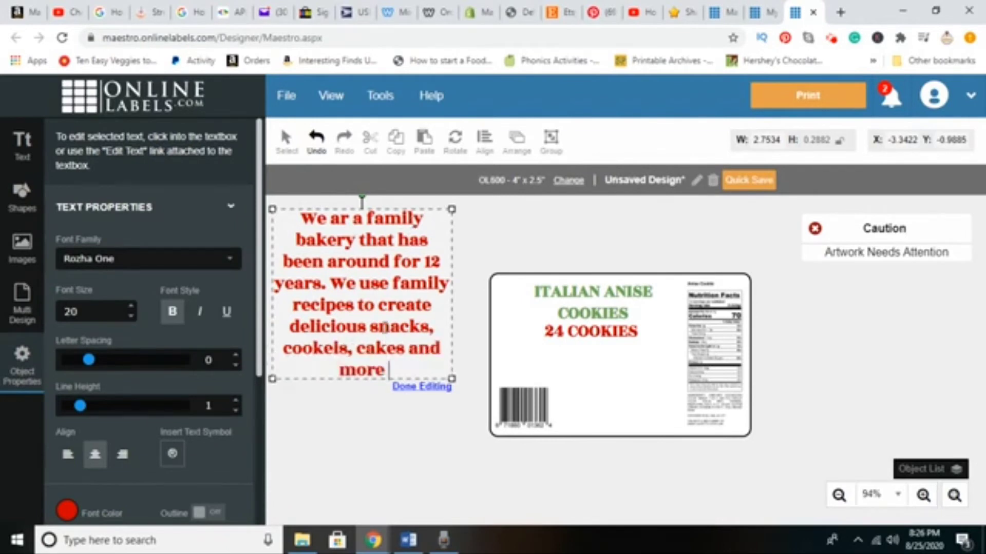
Correct "cookels" to "cookies" in the bakery paragraph and end the text with an exclamation mark after "more"
click(338, 348)
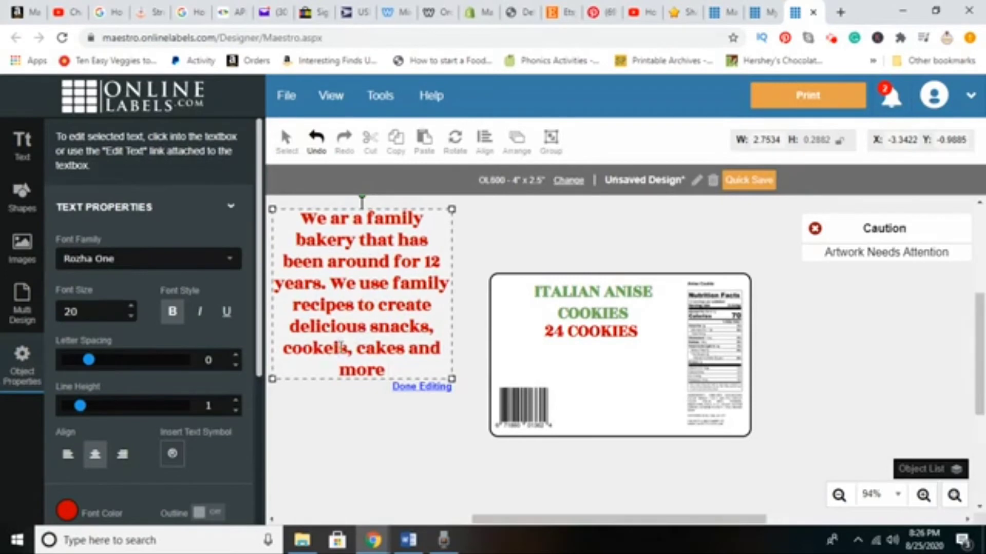
key(BackSpace)
key(BackSpace)
text(ie)
click(388, 369)
text(!)
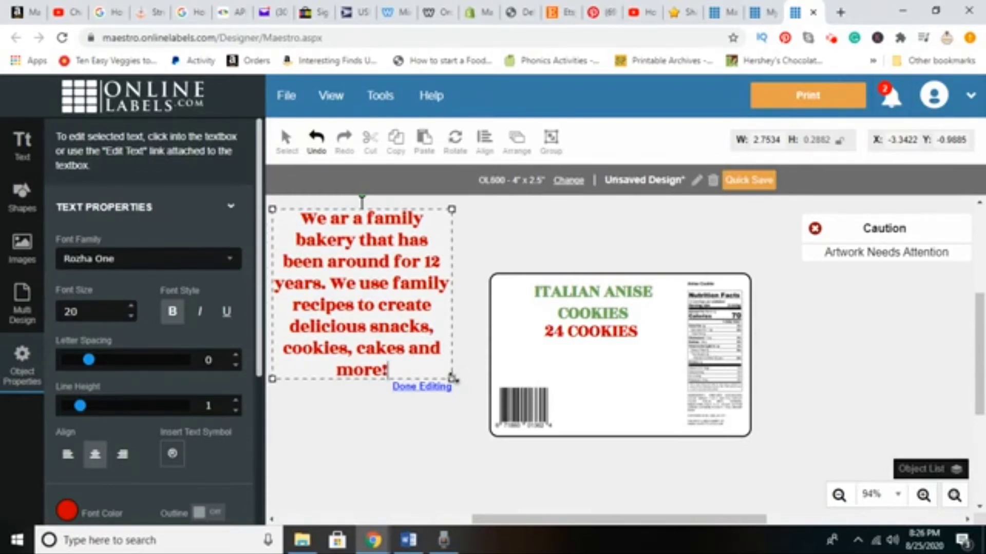
Widen the bakery paragraph's textbox to about 3.65 inches and reduce its font size to 15
drag(450, 380, 510, 336)
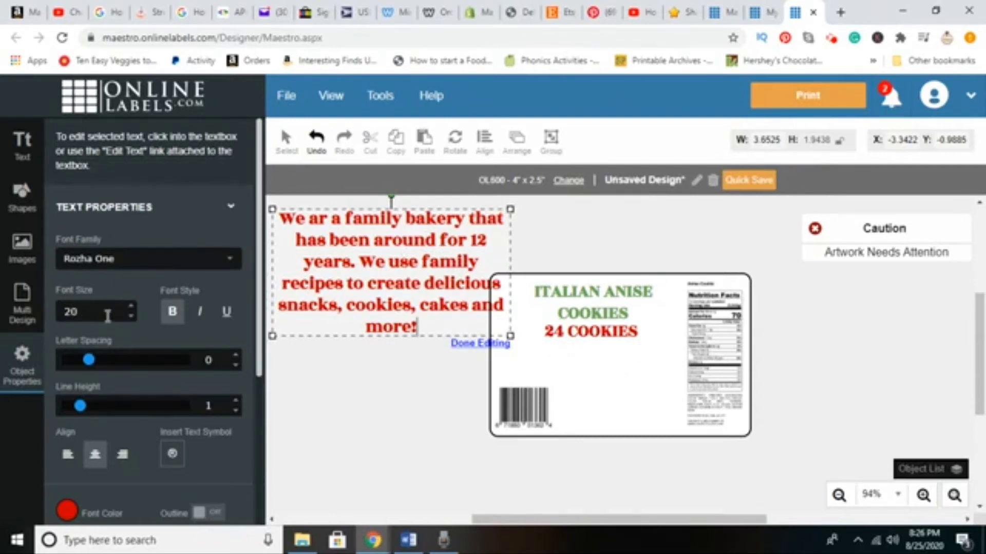
click(131, 316)
click(131, 317)
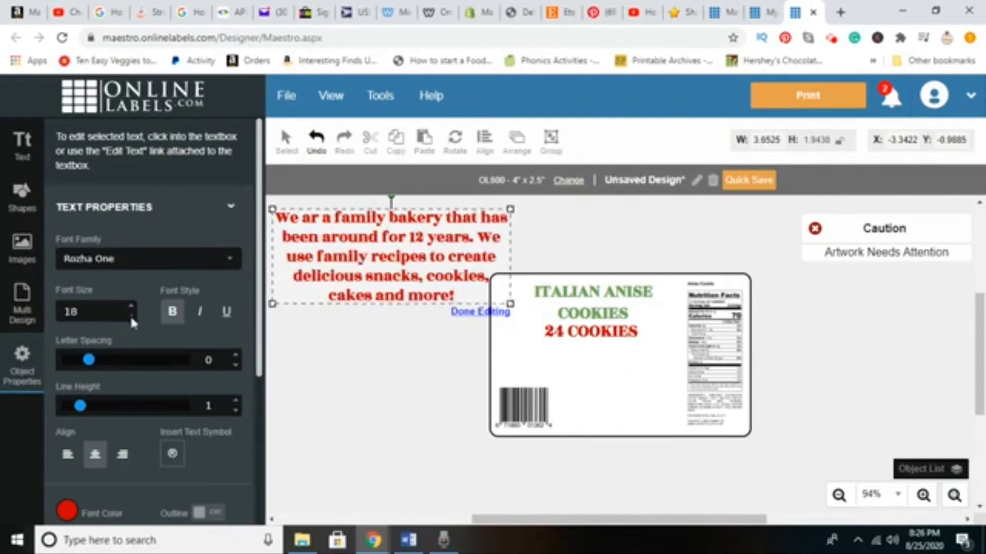
click(130, 316)
click(131, 316)
click(131, 317)
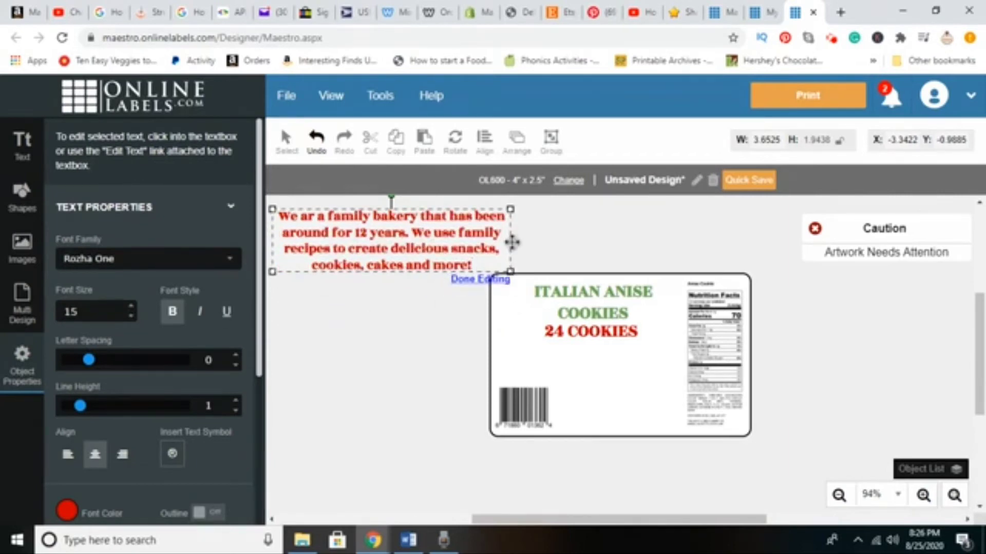
Narrow the bakery paragraph's textbox to about 3.38 inches and correct "ar" to "are" in its first line
click(511, 210)
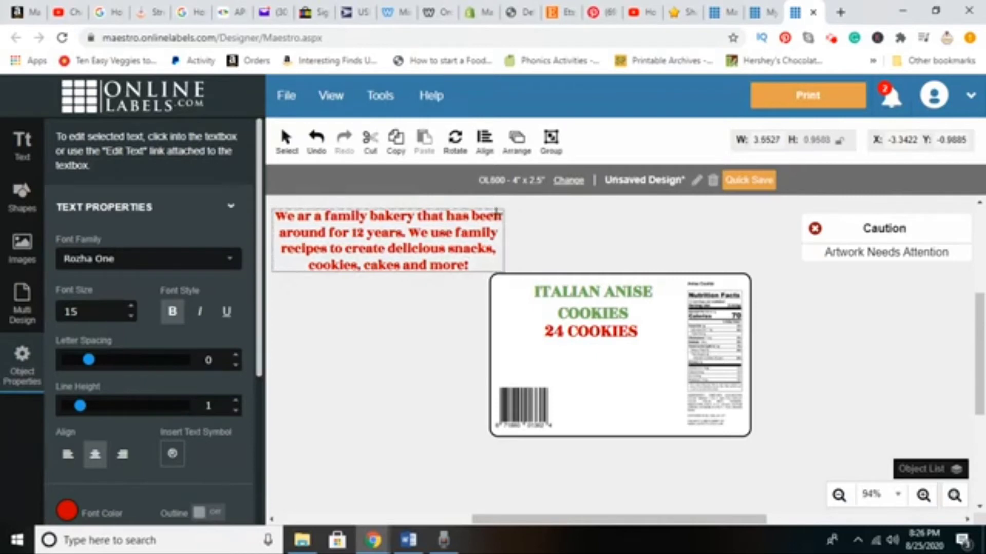
mouse_move(496, 210)
mouse_down()
mouse_move(473, 213)
mouse_move(492, 216)
mouse_up()
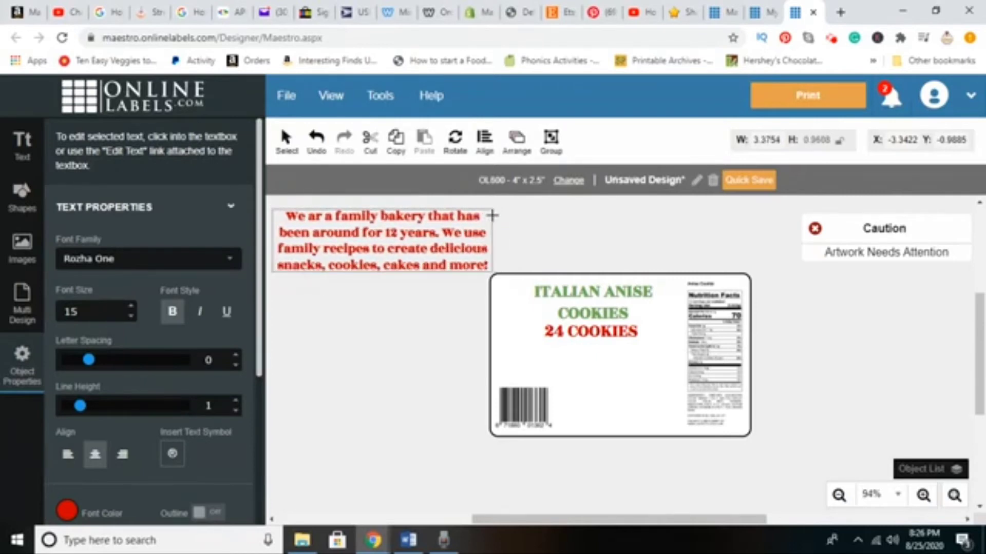
click(490, 216)
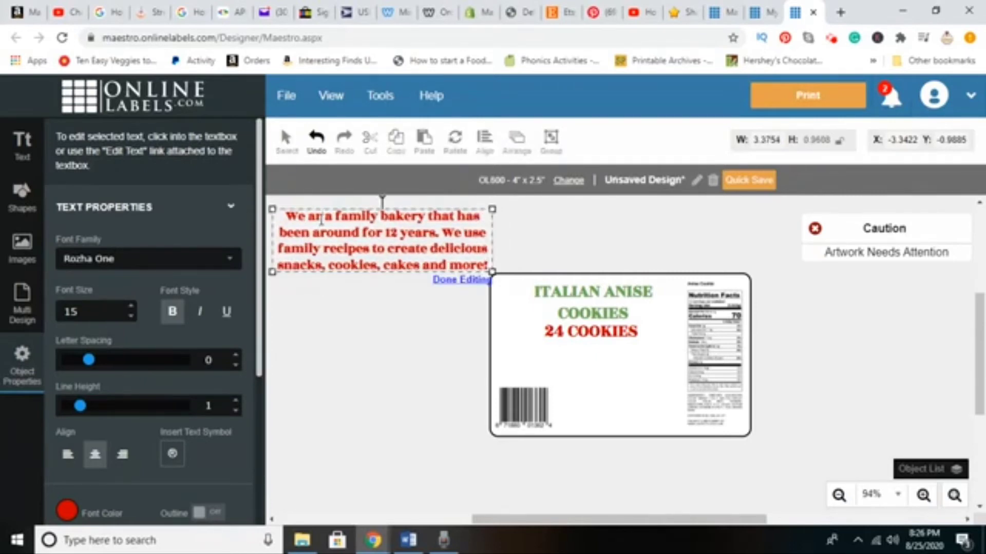
text(e)
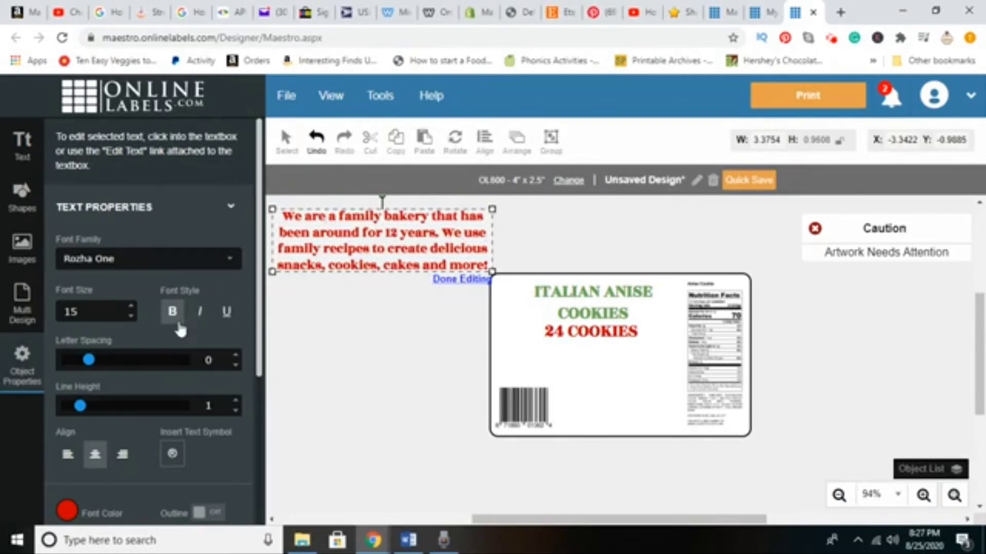
Reduce the bakery paragraph's font size to 12 and change its font color to dark blue 254683
click(131, 317)
click(131, 317)
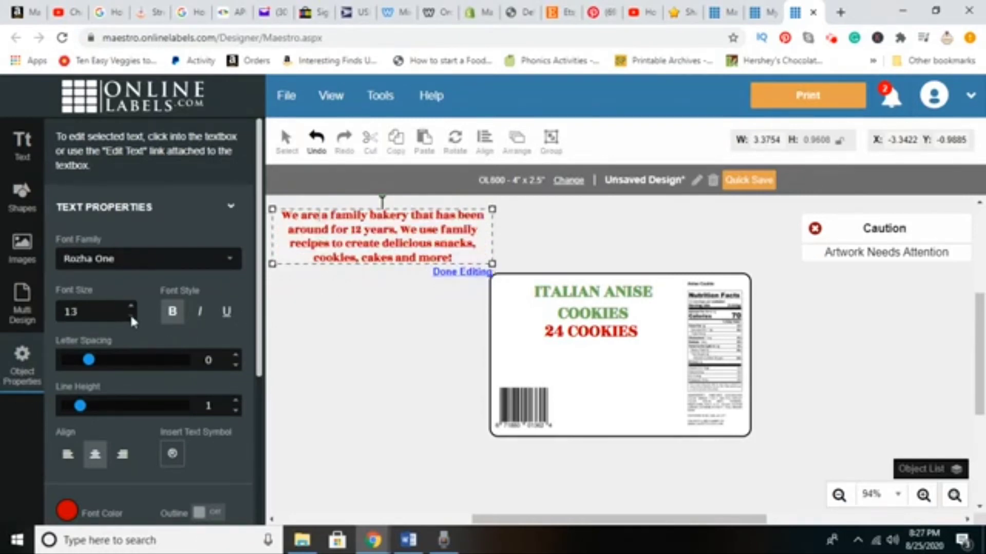
click(131, 317)
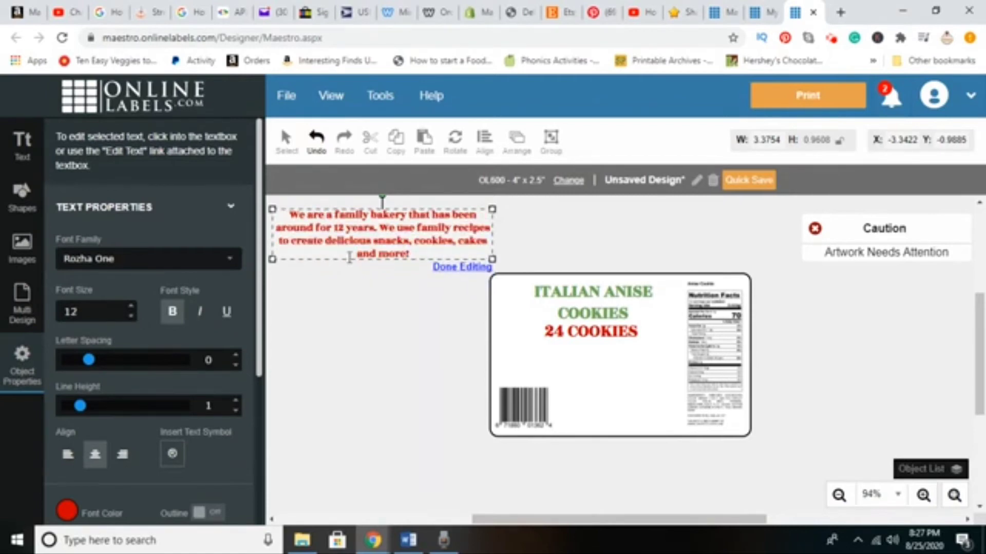
click(67, 510)
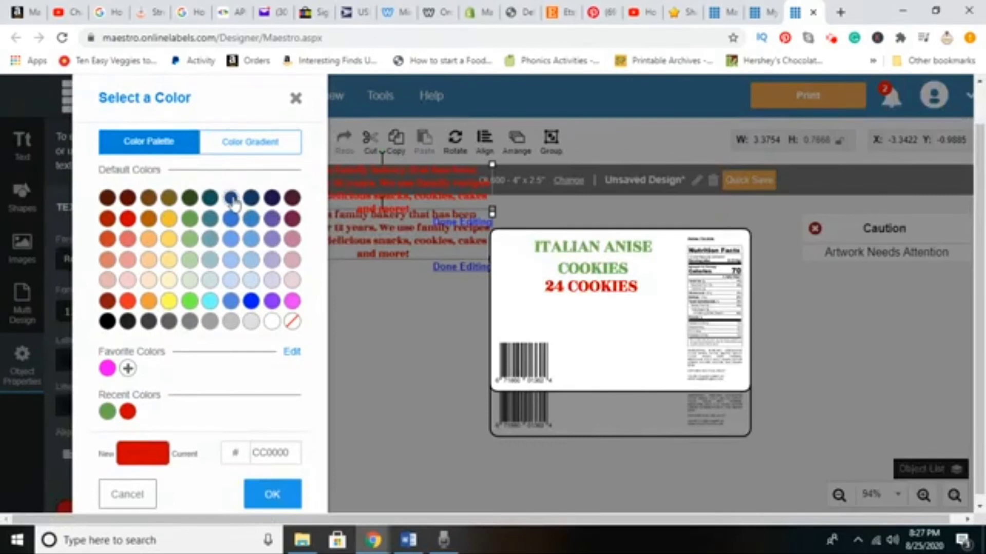
click(232, 200)
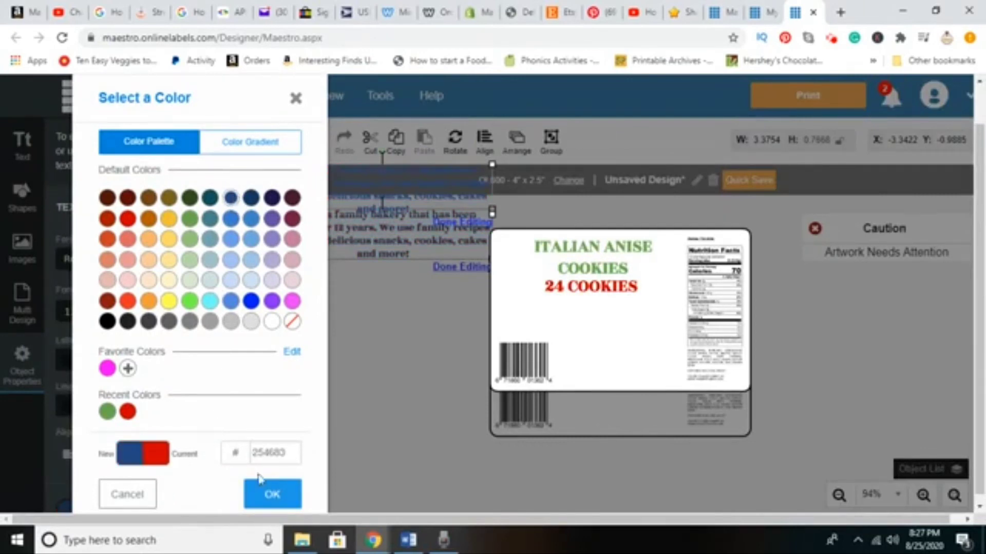
click(284, 504)
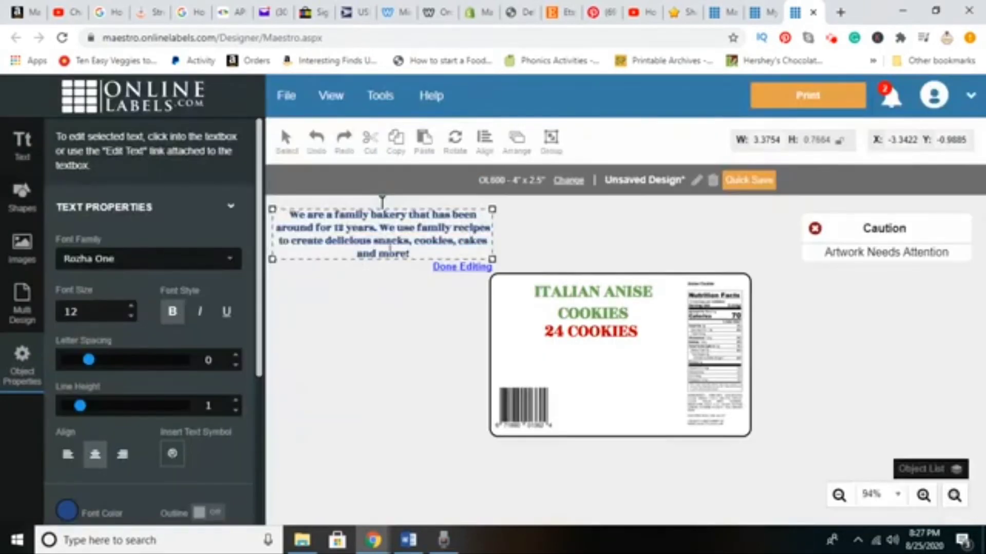
Move the bakery paragraph beneath "24 COOKIES", at about X 0.05, Y 1.03 inches, and narrow its textbox to about 2.62 inches
drag(389, 262, 612, 394)
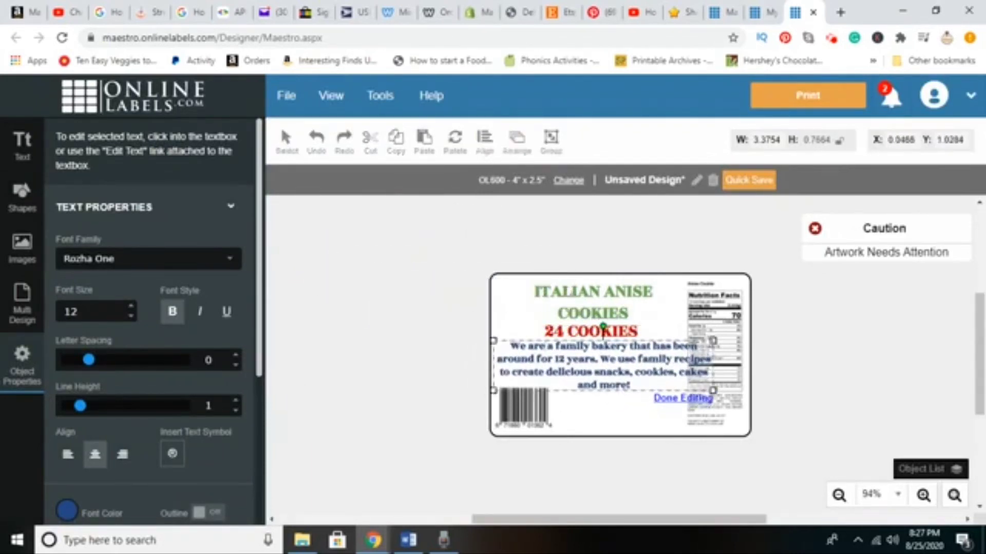
drag(713, 342, 637, 355)
click(534, 346)
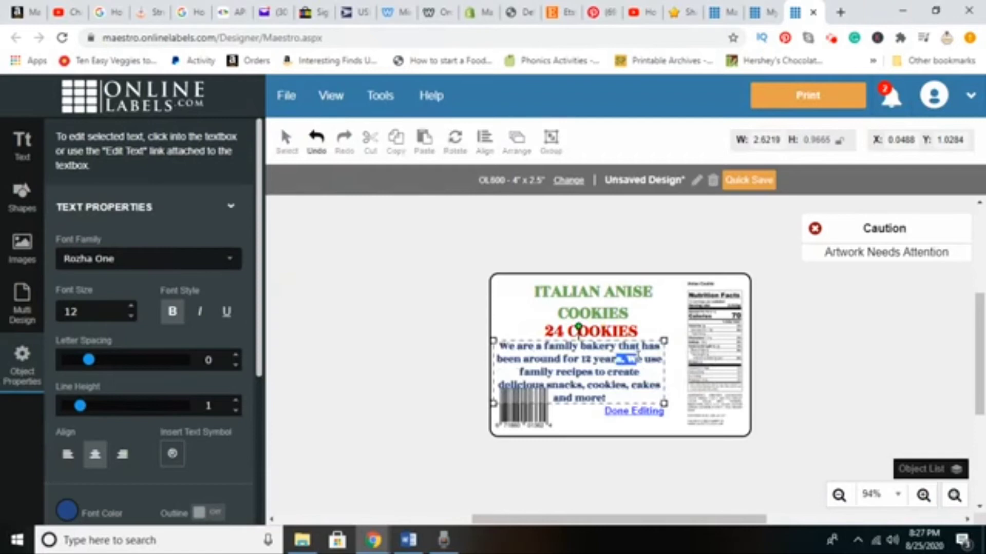
Move the bakery paragraph to about X 0.29, Y 1.04 inches and narrow its textbox to about 2.45 inches
click(648, 337)
click(644, 353)
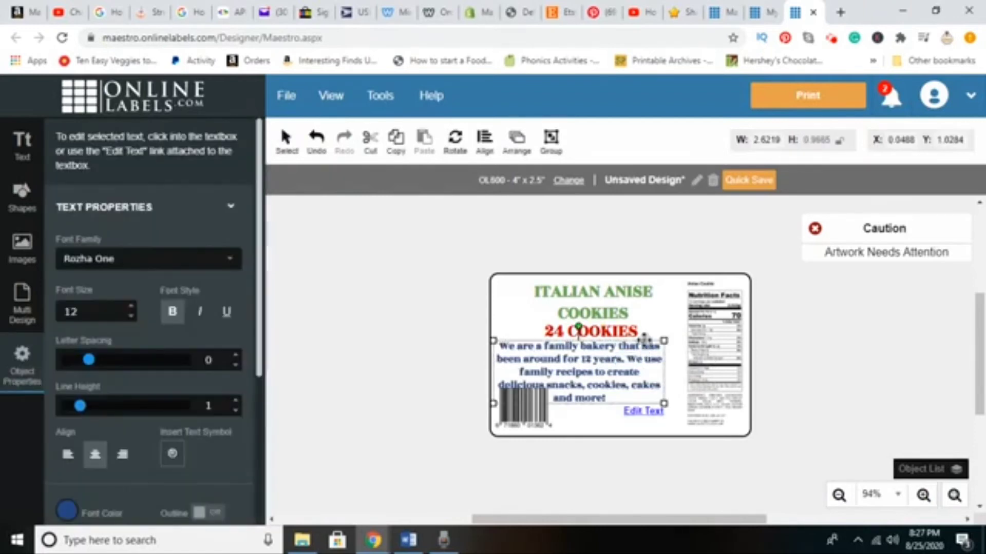
drag(644, 339, 668, 340)
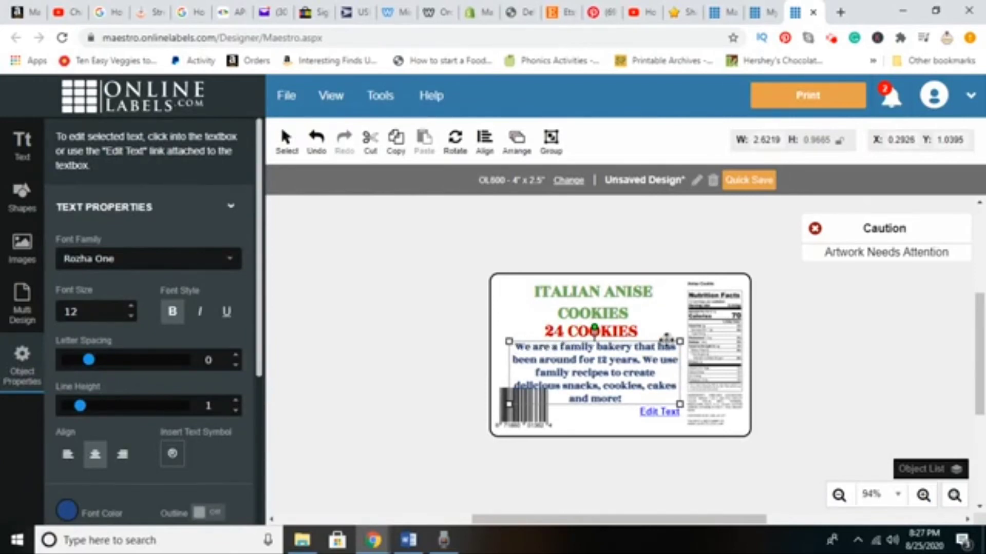
mouse_move(509, 341)
mouse_down()
mouse_move(451, 336)
mouse_move(521, 341)
mouse_up()
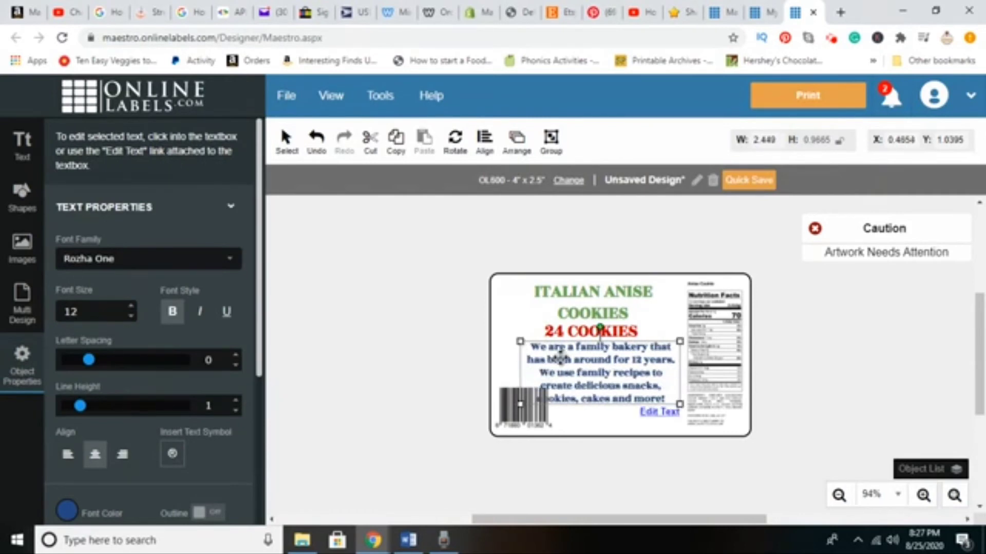
Reduce the bakery paragraph's font size to 10 and reposition it at about X 0.35, Y 1.05 inches
click(130, 317)
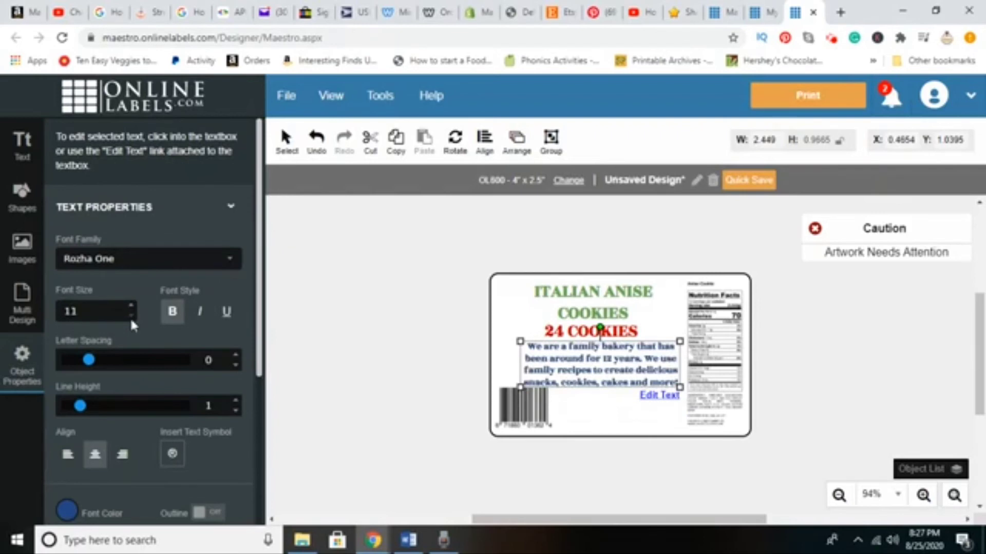
click(130, 316)
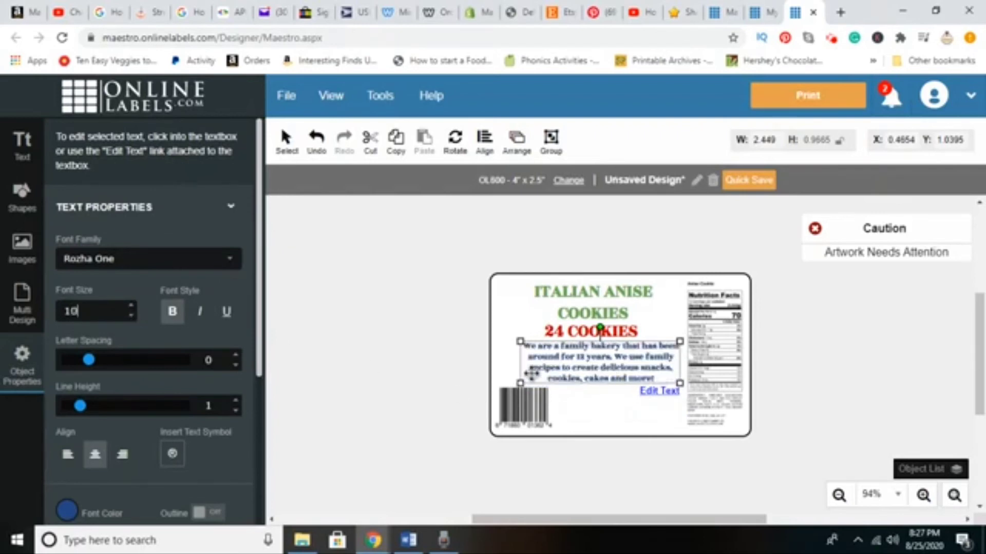
drag(615, 350, 609, 352)
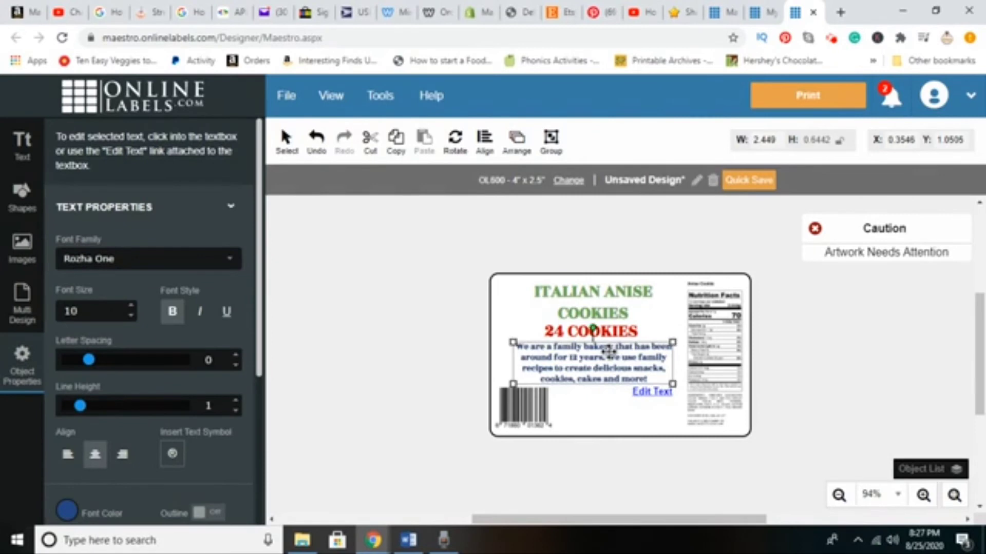
click(387, 302)
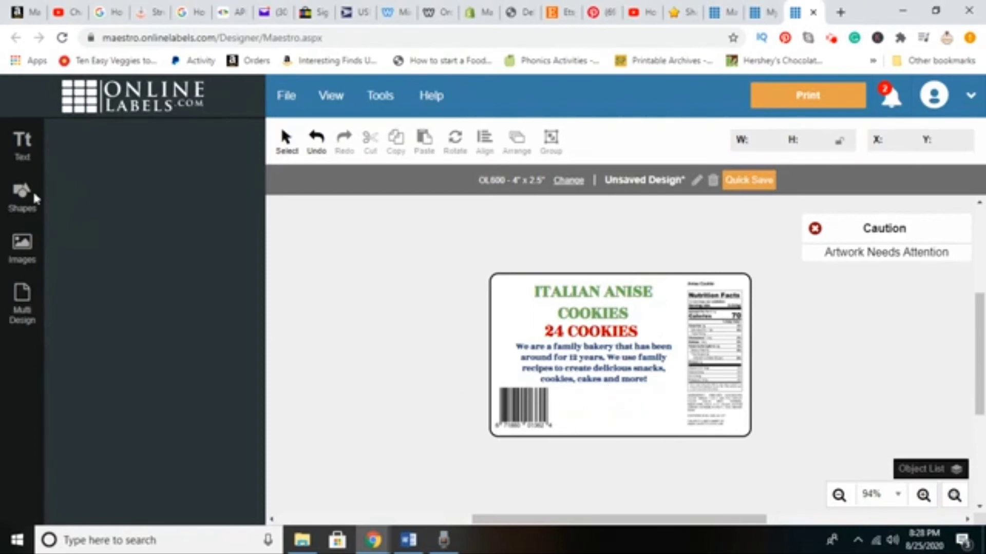
Add a textbox reading "ALLERGEN WARNING: PRODUCED IN A FACILITY THAT HANDLES WHEAT, SOY, DAIRY, NUTS, PEANUTS, EGG"
click(22, 144)
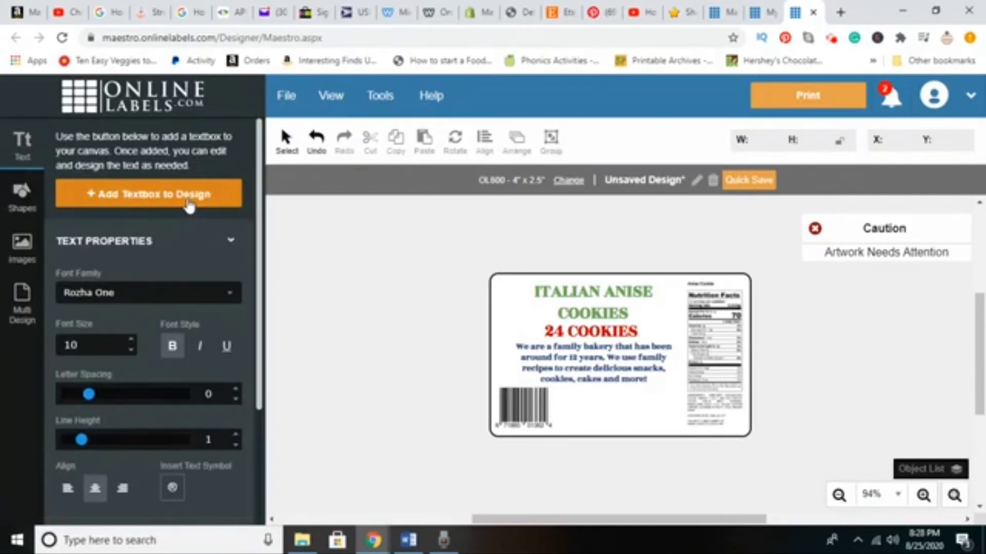
click(189, 205)
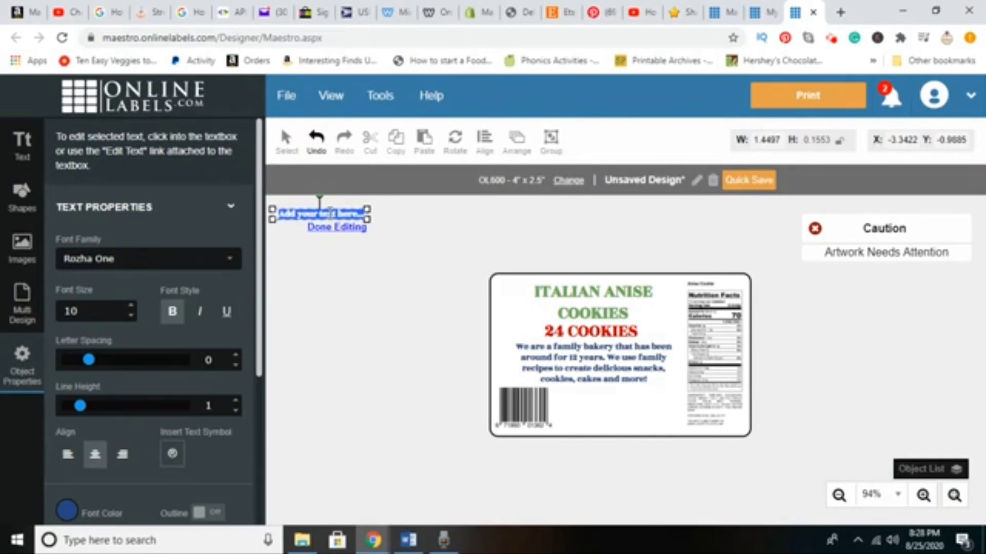
text(SLLERGE)
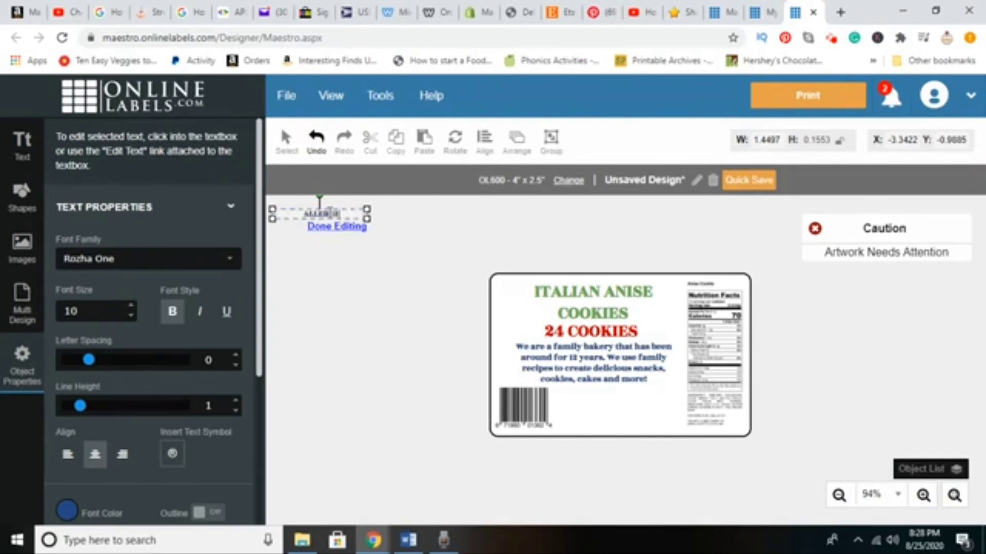
text(N WARNING:)
key(Return)
text(PROD)
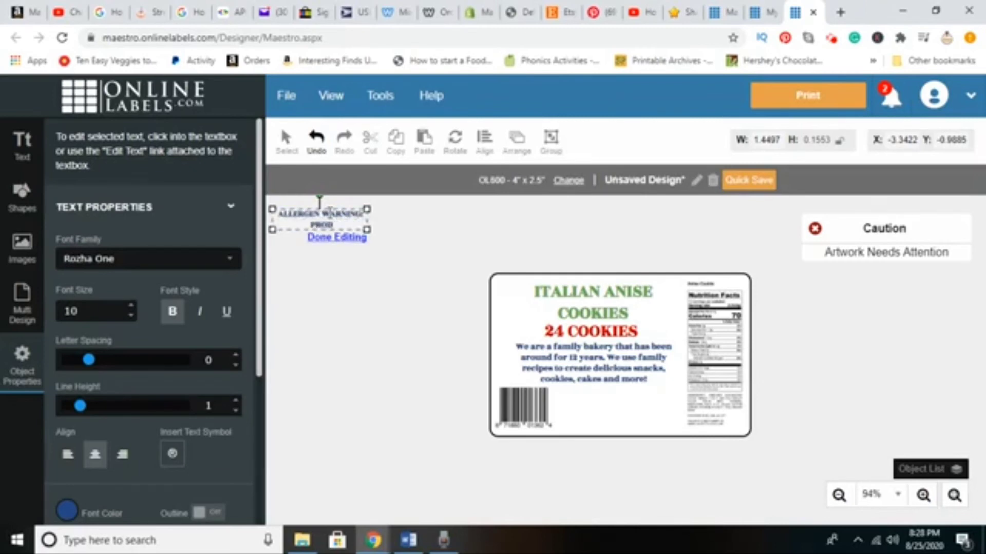
text(UCED IN A FACILITY THAT HANDLES)
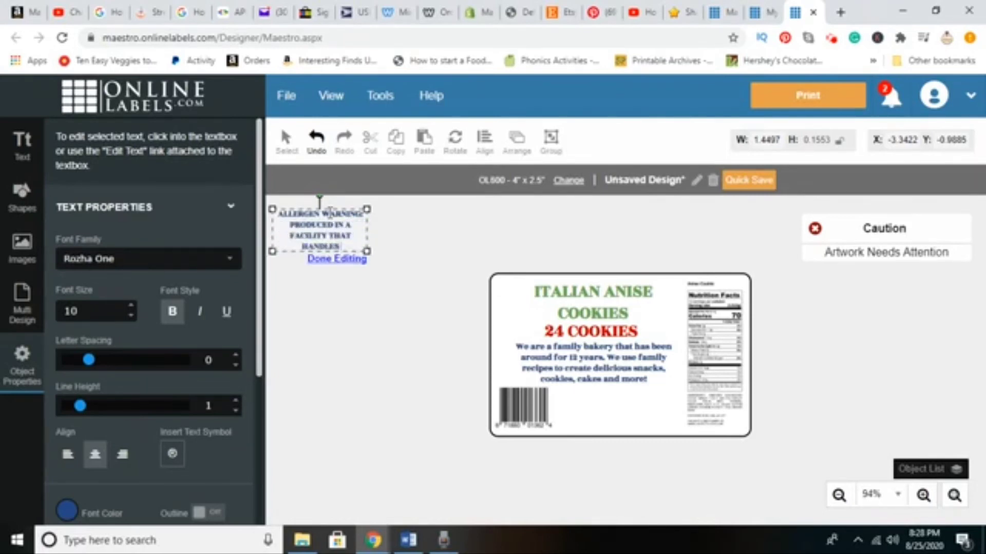
text( WHEAT, SO)
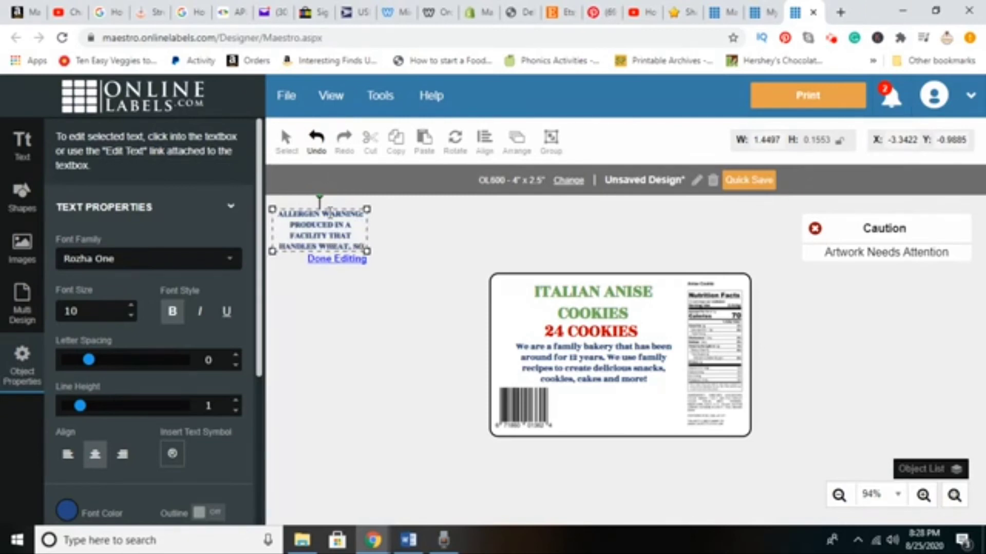
text(Y, DAI)
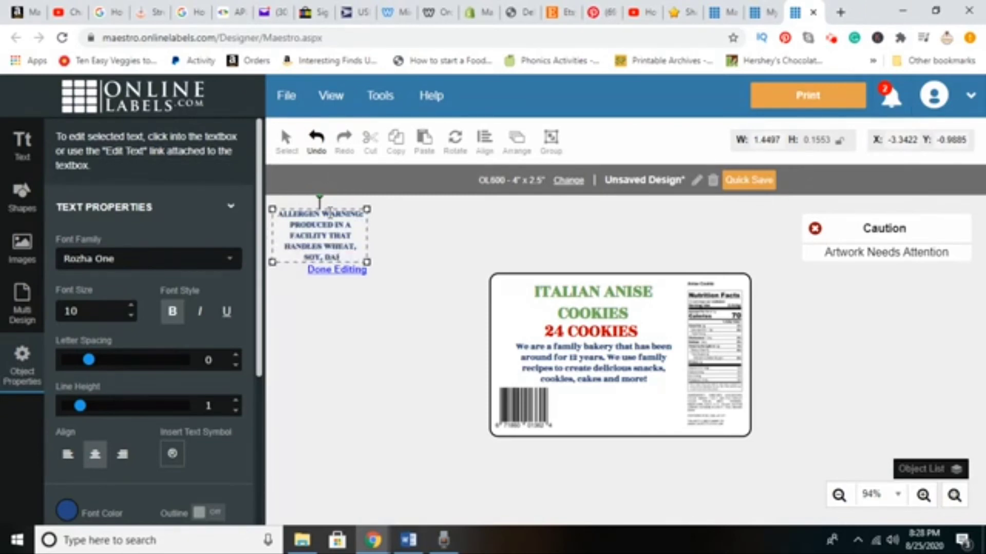
text(RY, NUTS, TR)
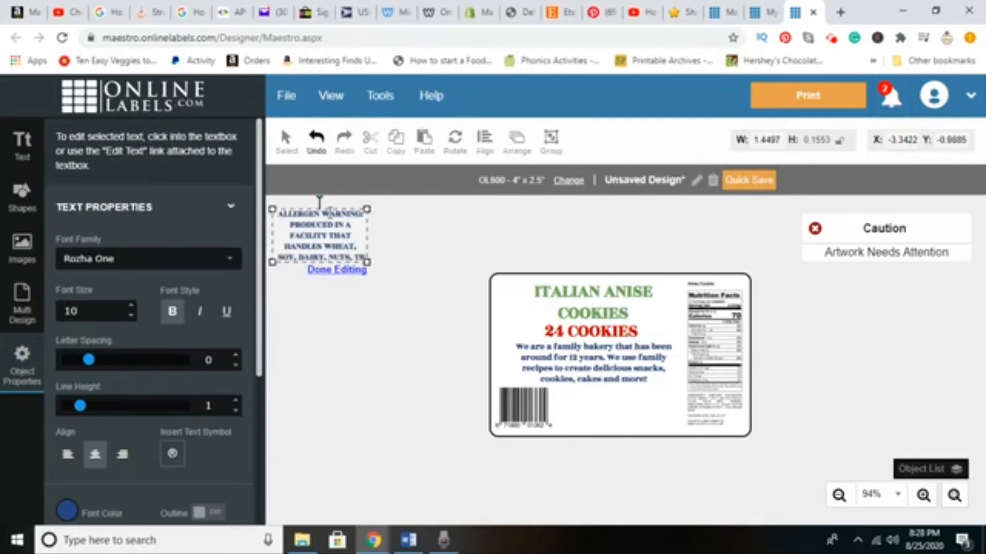
text(EANUTS,)
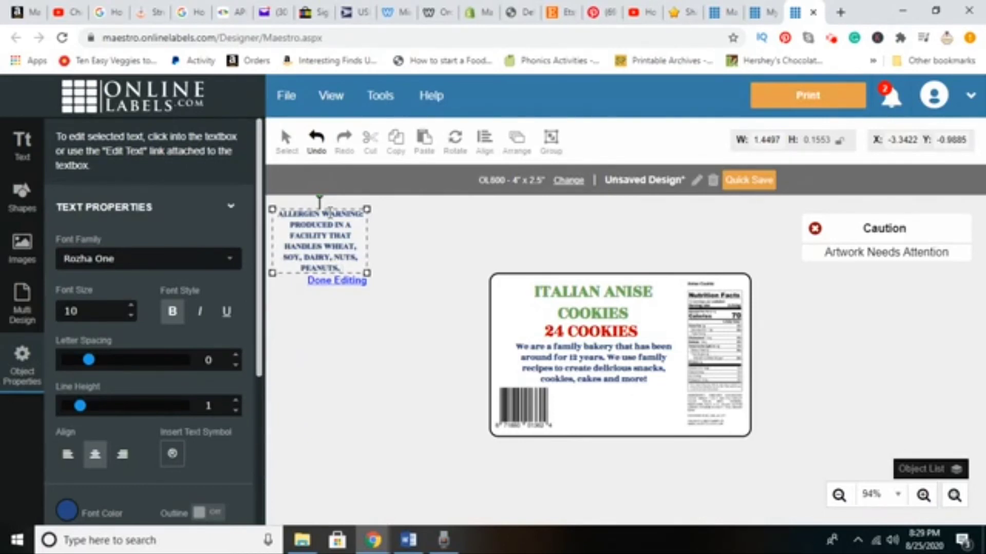
text( EGG)
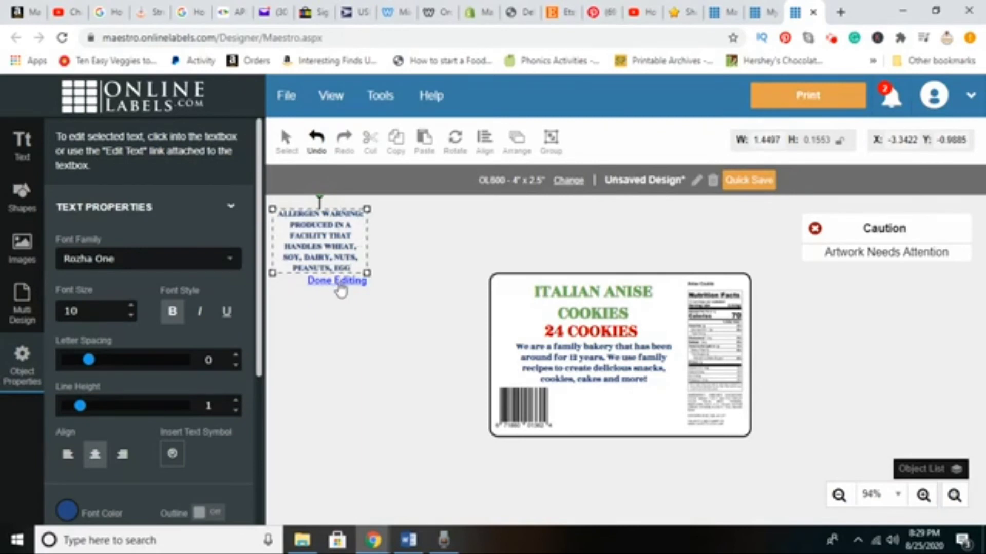
Place the allergen warning right of the barcode in a textbox about 1.51 inches wide and set its font size to 7
drag(340, 273, 628, 441)
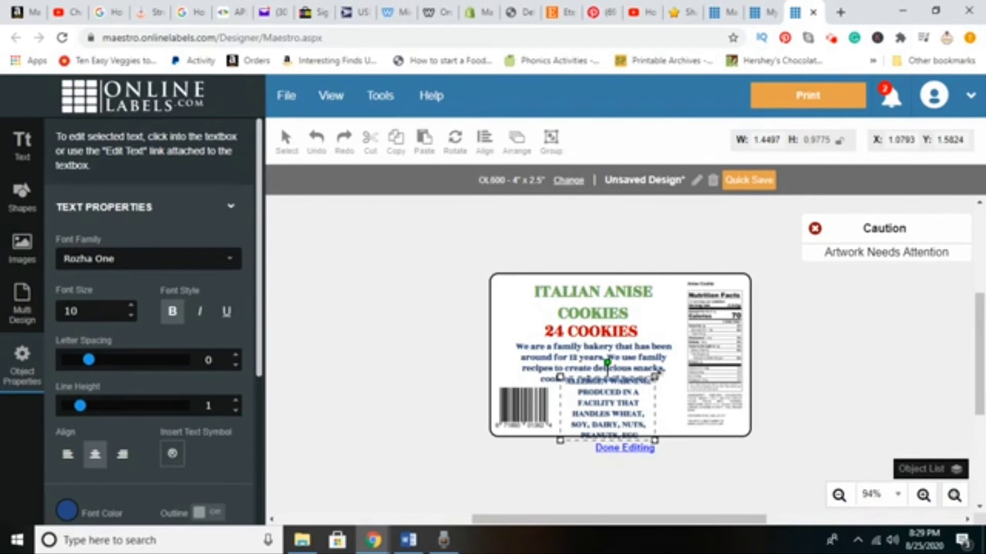
mouse_move(654, 377)
mouse_down()
mouse_move(633, 385)
mouse_move(659, 377)
mouse_up()
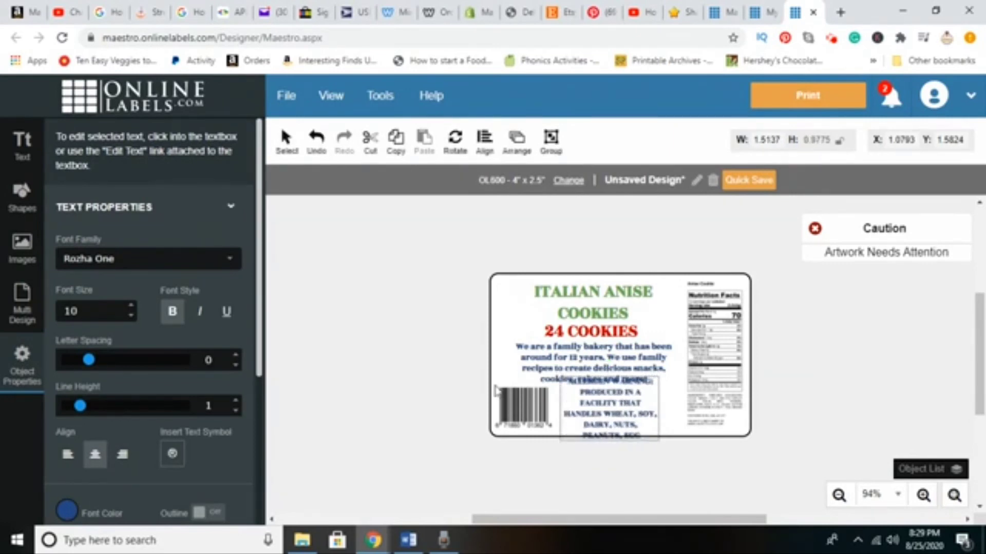
click(130, 319)
click(129, 319)
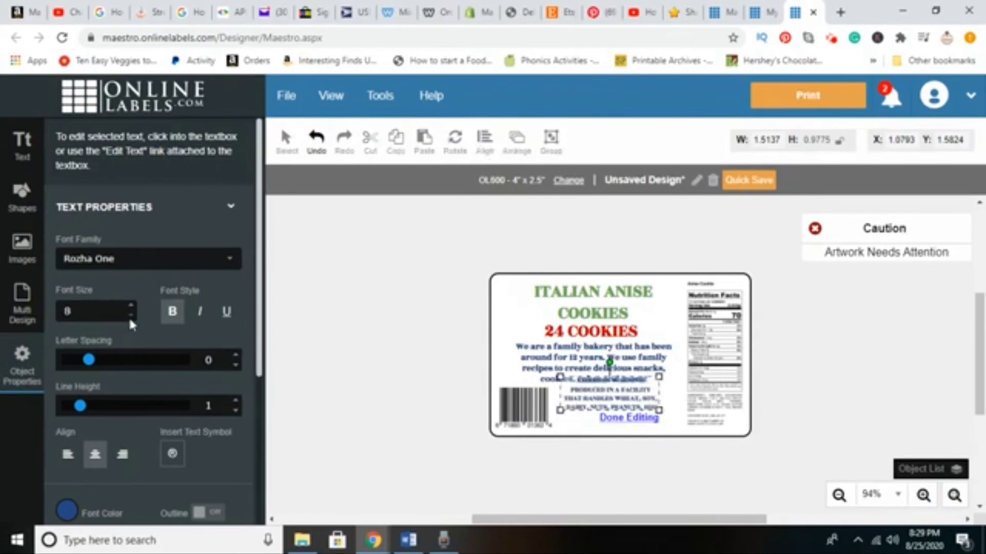
click(130, 317)
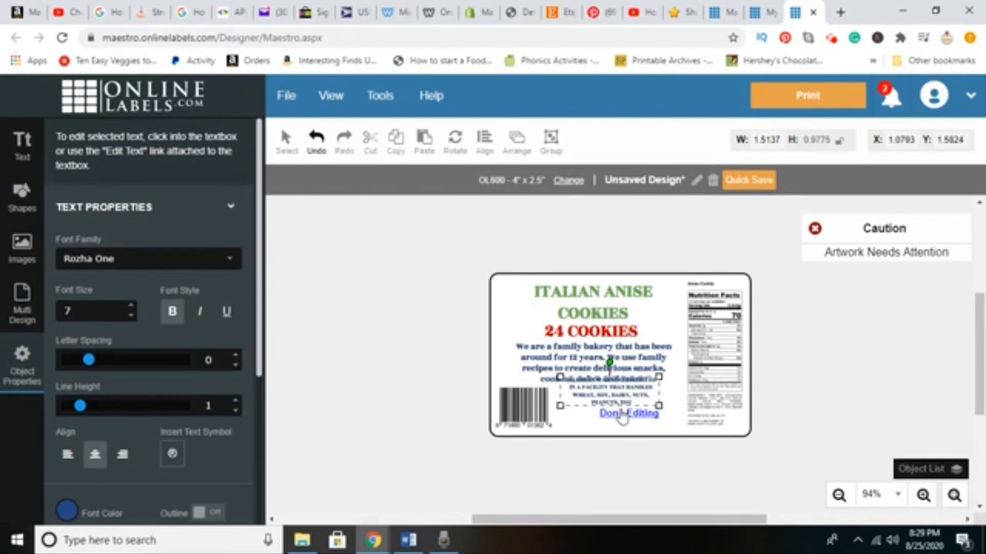
Move the allergen warning to about X 1.10, Y 1.83 inches and change its font color to black 000000
click(622, 415)
drag(623, 417, 622, 420)
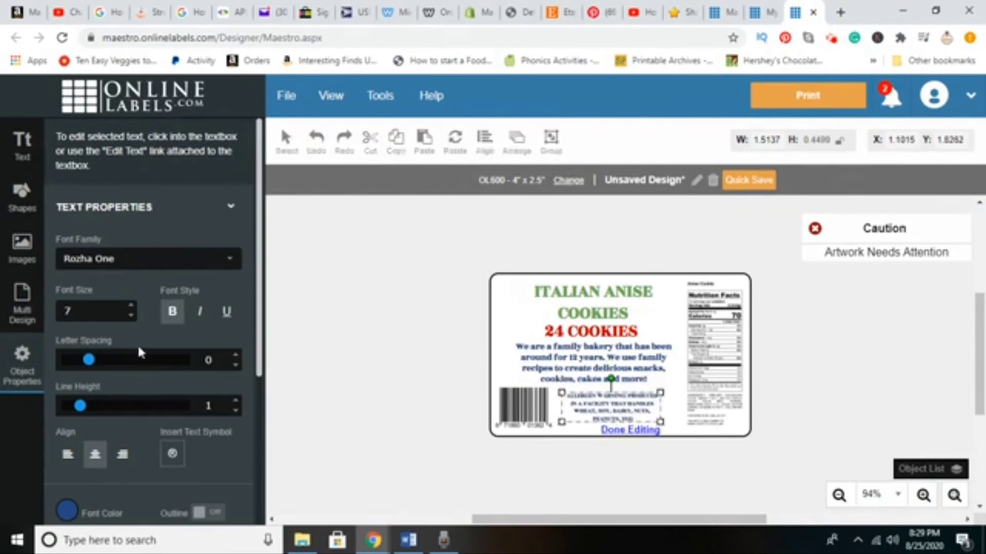
click(67, 512)
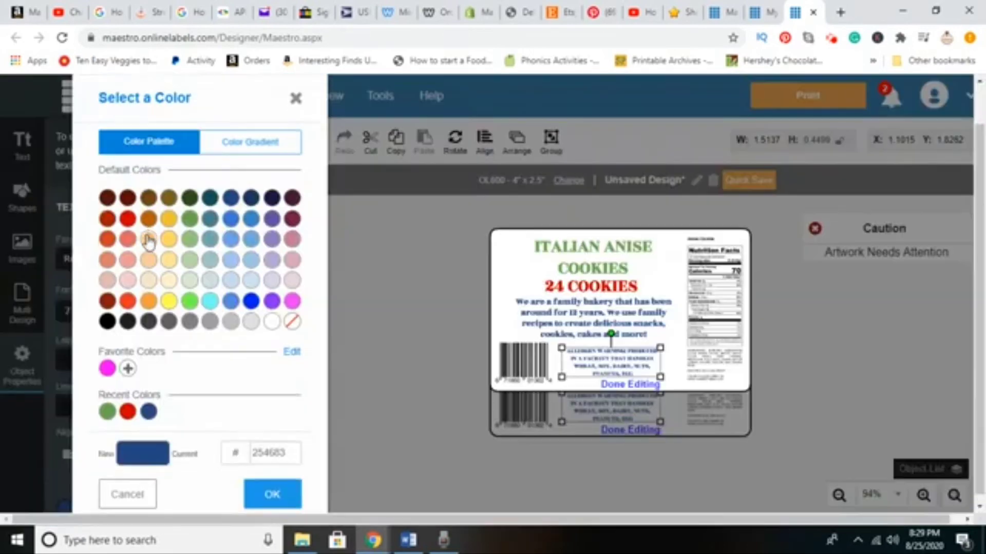
click(109, 323)
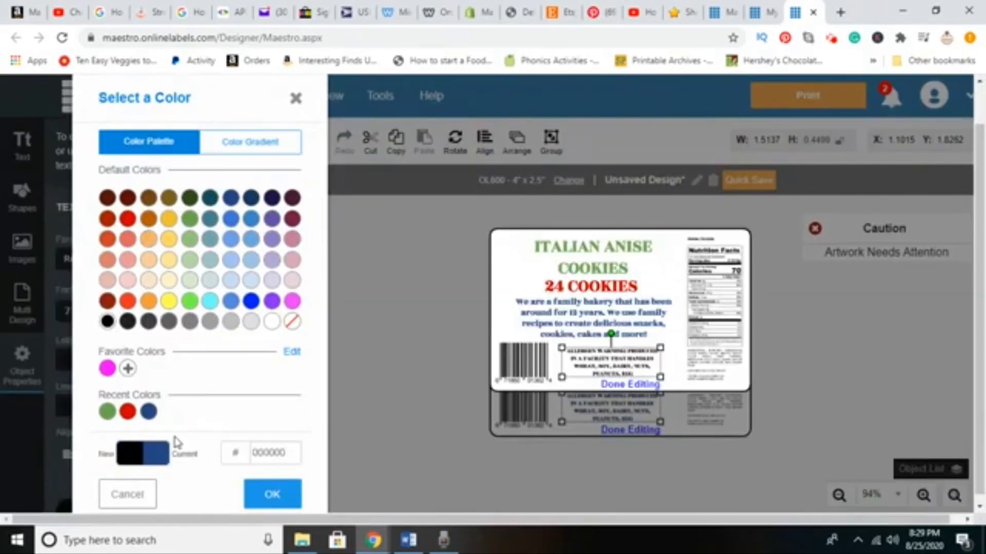
click(272, 495)
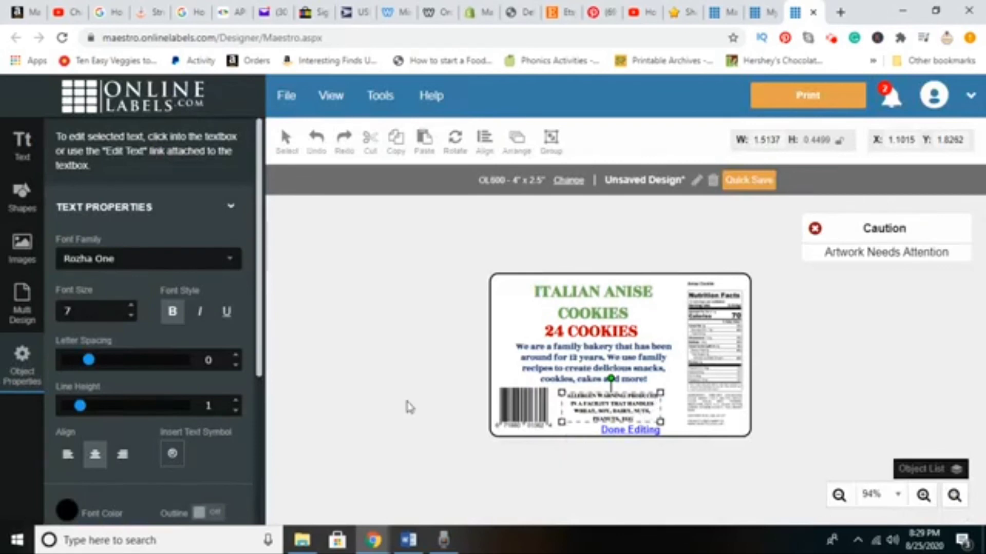
Set the allergen warning's font size to 8 and fit its textbox, about 1.67 inches wide, at about X 1.05, Y 1.77 inches
click(131, 306)
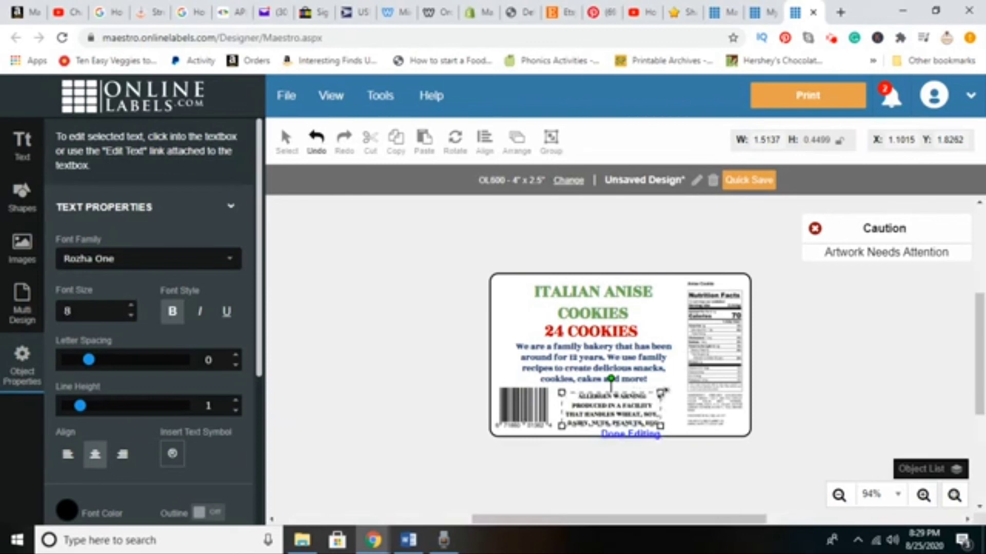
click(668, 400)
drag(667, 400, 672, 400)
click(634, 402)
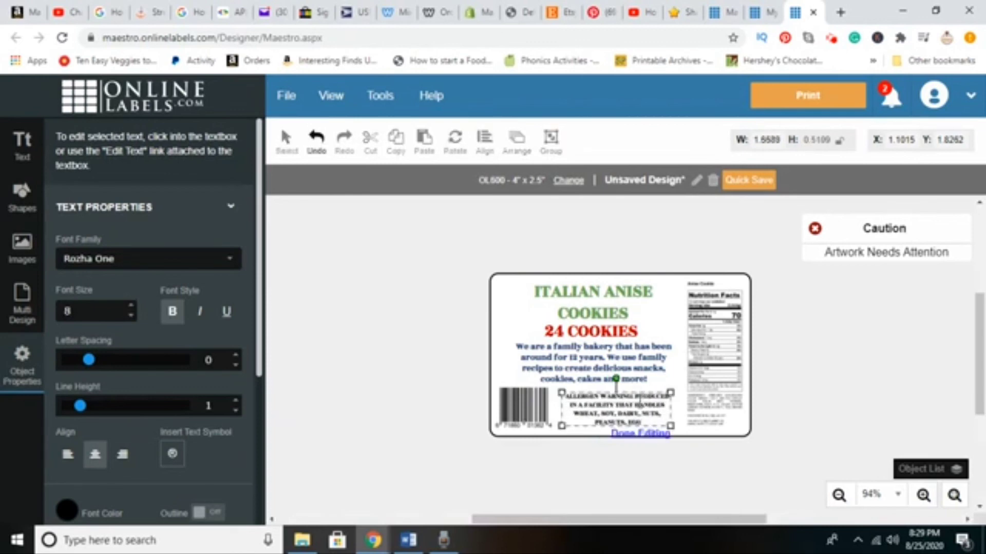
drag(625, 388, 621, 385)
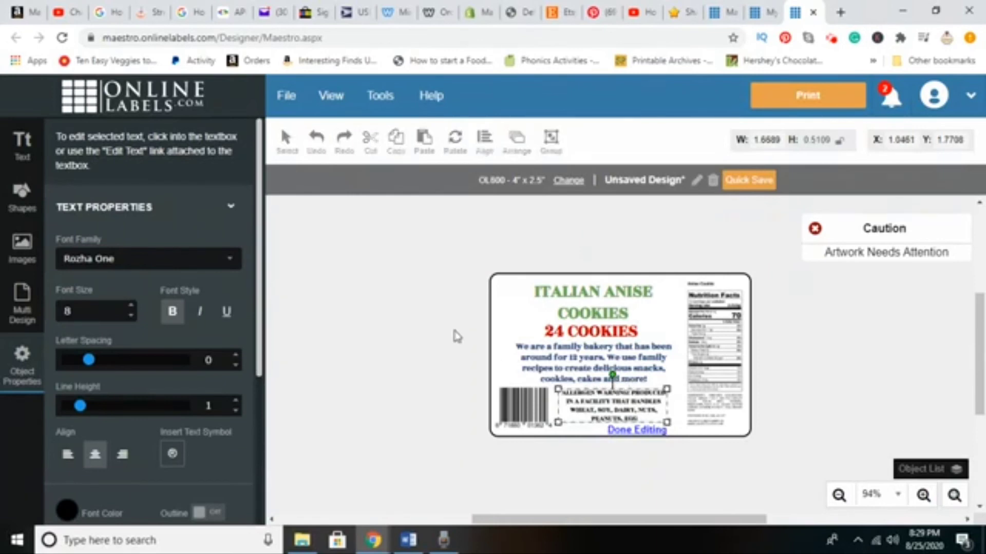
click(456, 336)
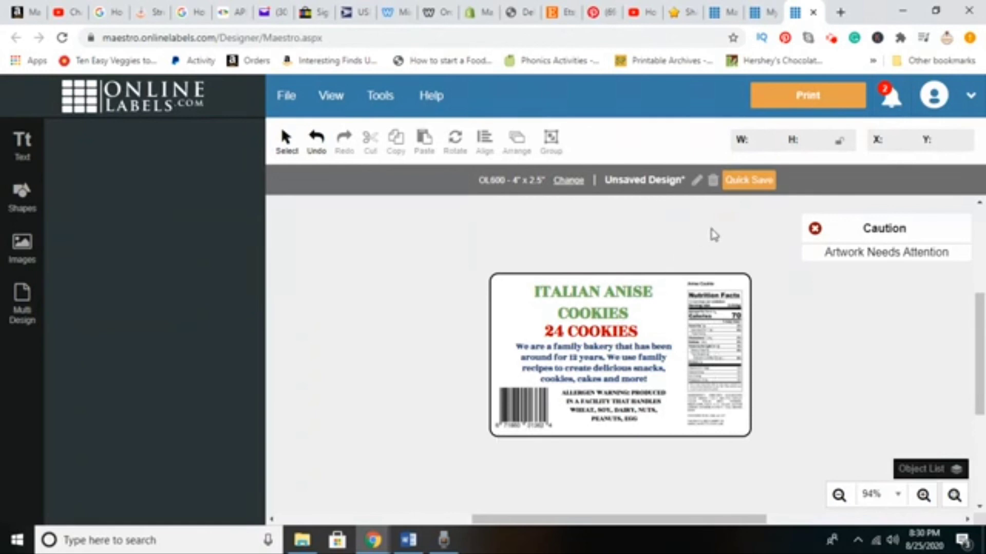
Download the label design as a PDF for printing at home and open the file to review the label sheet
click(806, 103)
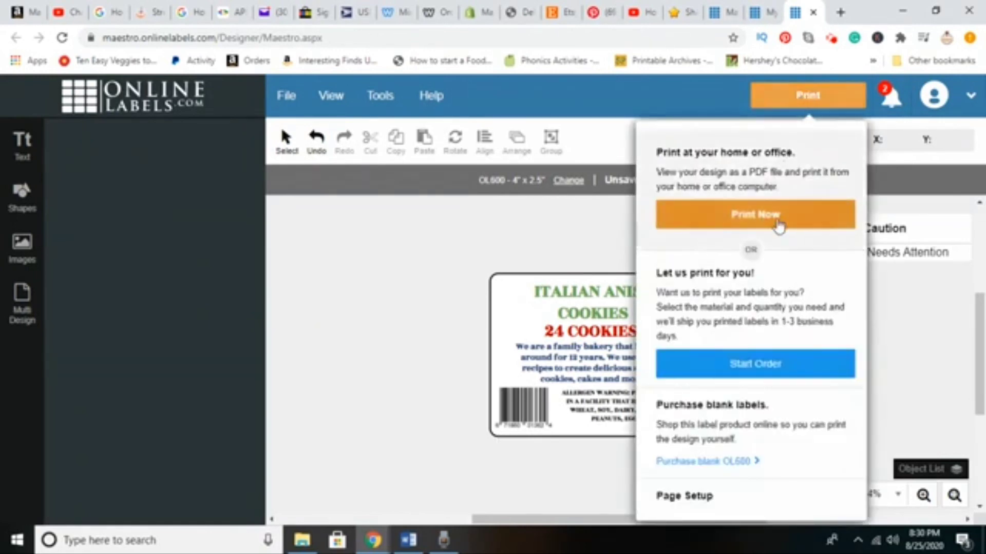
click(772, 221)
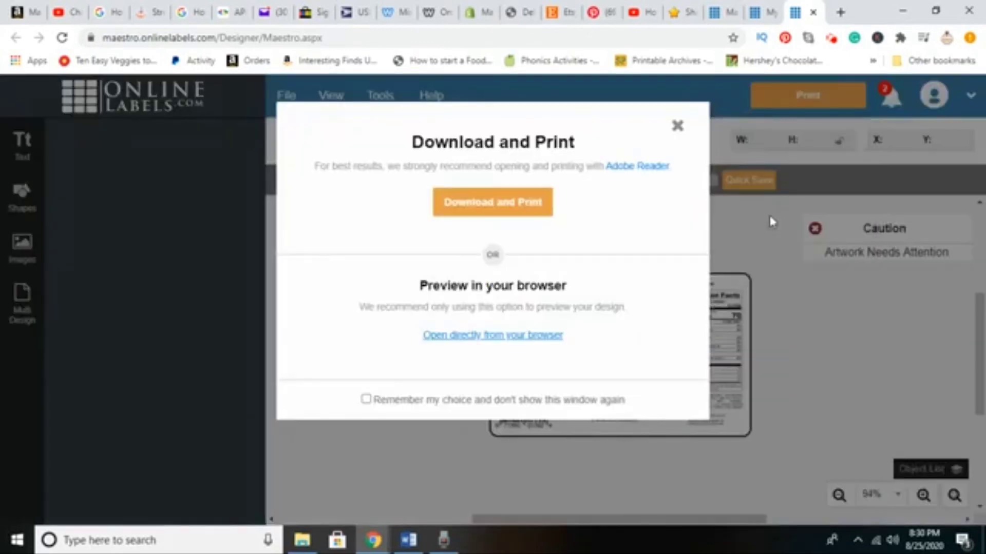
click(503, 209)
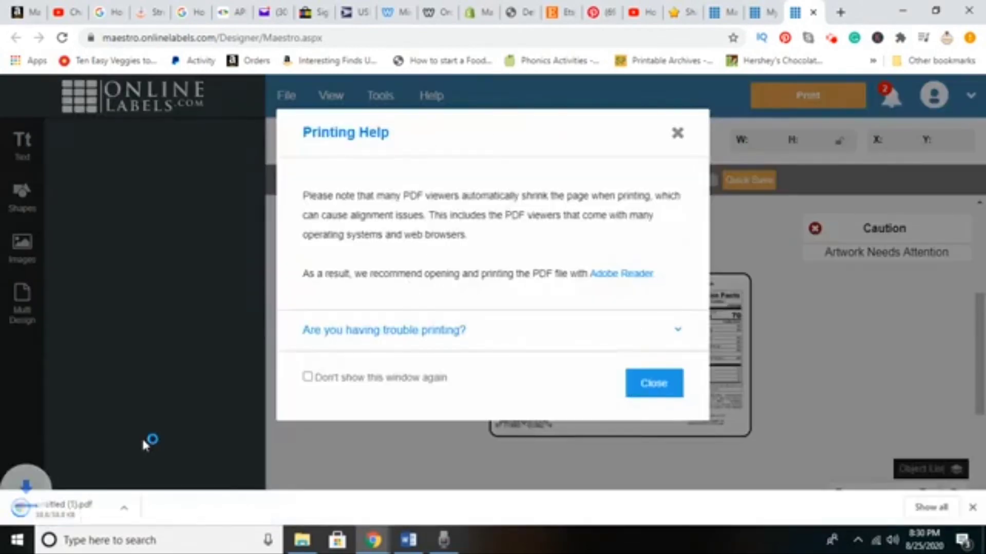
click(81, 515)
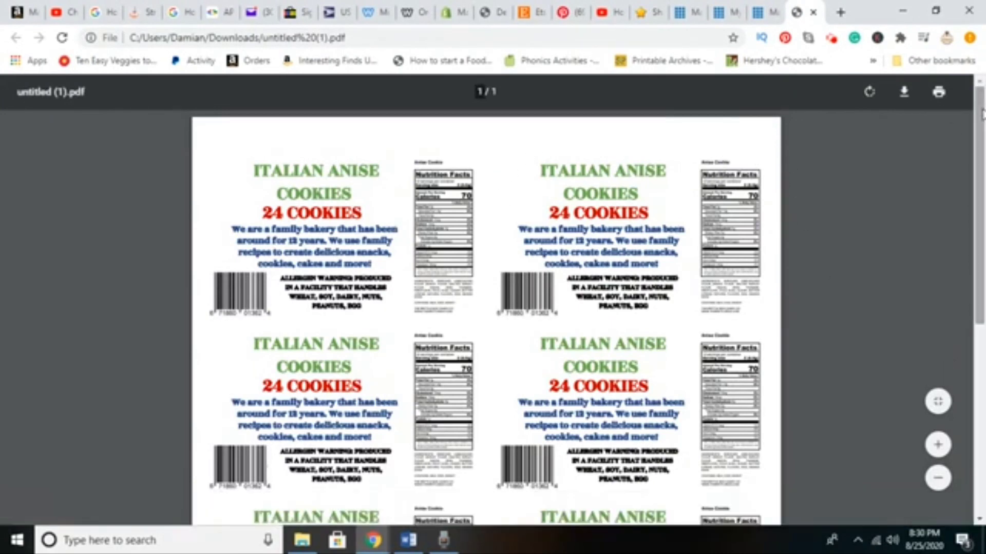
mouse_move(982, 114)
mouse_down()
mouse_move(981, 304)
mouse_move(982, 114)
mouse_up()
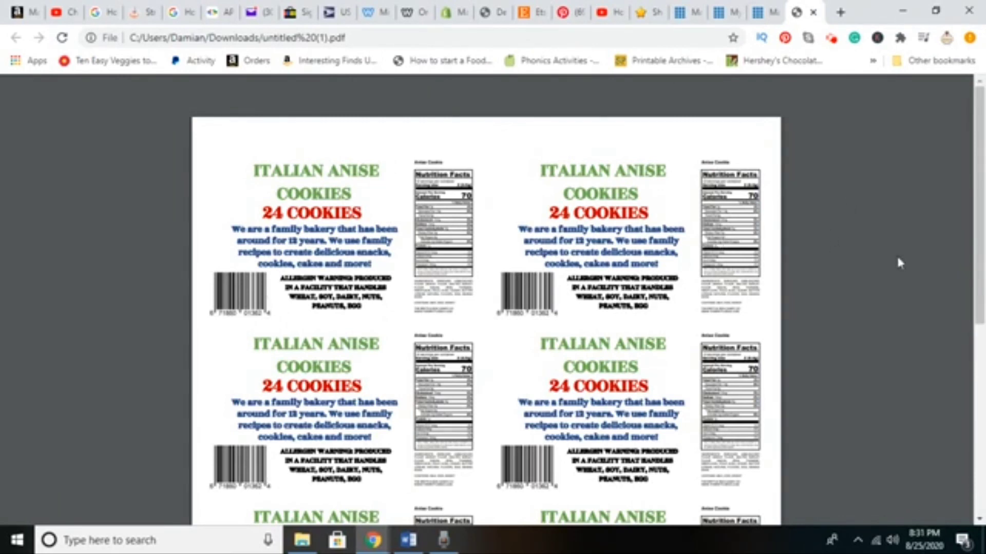
mouse_move(909, 131)
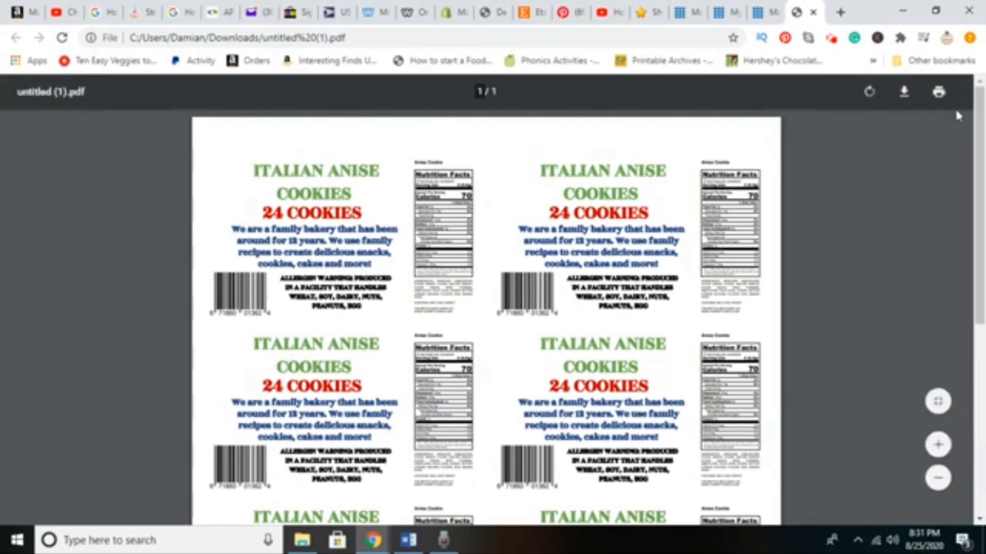